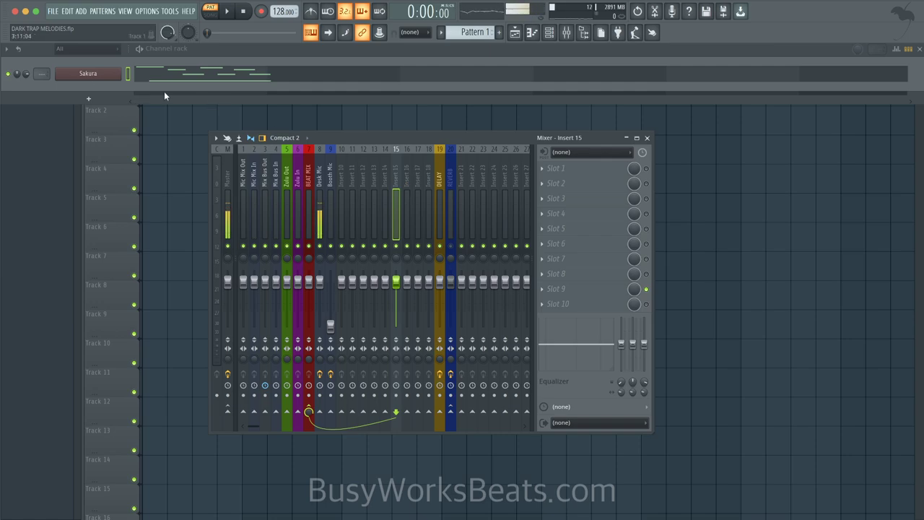
# Select the Sakura channel and link it to free mixer insert 10 with Ctrl+L
pyautogui.click(83, 78)
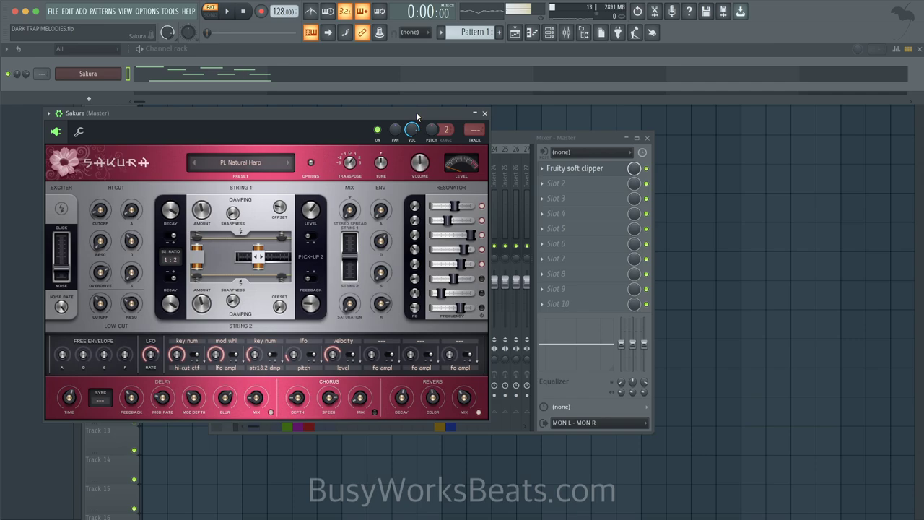
pyautogui.hotkey('ctrl', 'l')
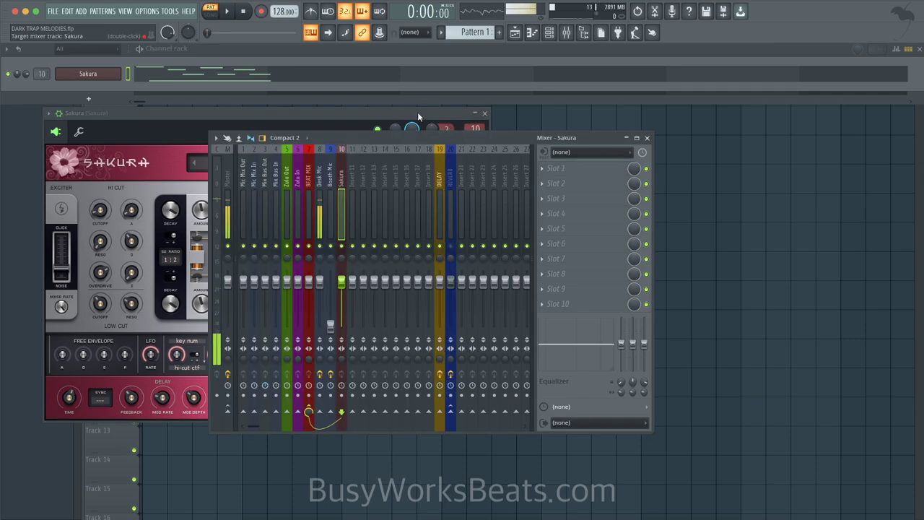
# Preview the Sakura melody, then slice the E4 and A3 note ends at bar 2
pyautogui.click(158, 78)
pyautogui.press('space')
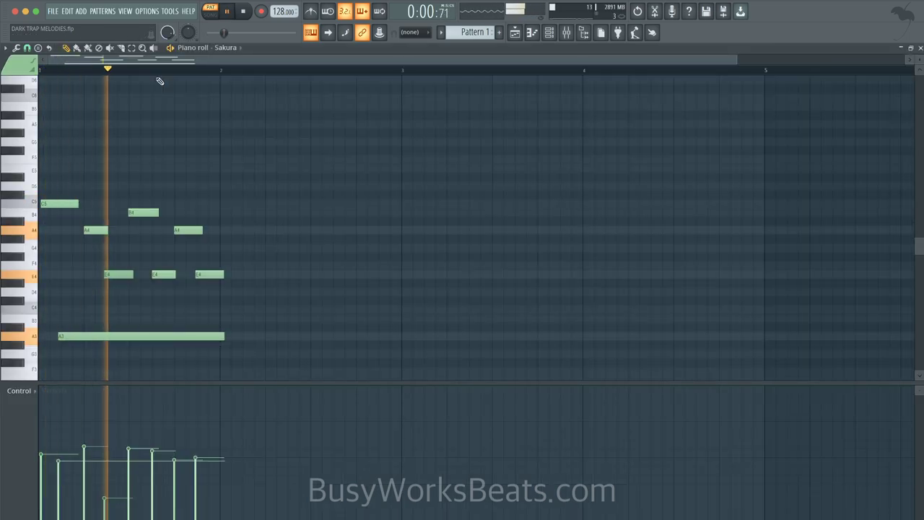
pyautogui.press('space')
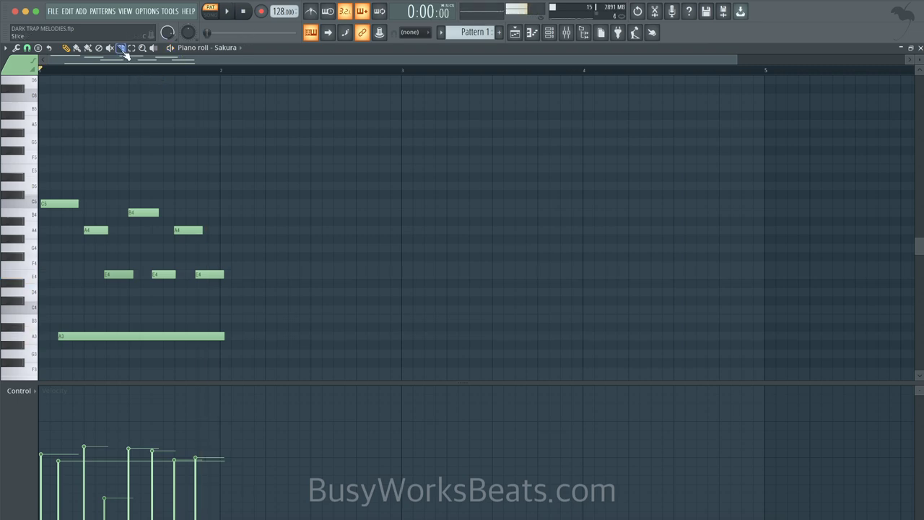
pyautogui.click(121, 48)
pyautogui.moveTo(221, 262); pyautogui.dragTo(222, 340)
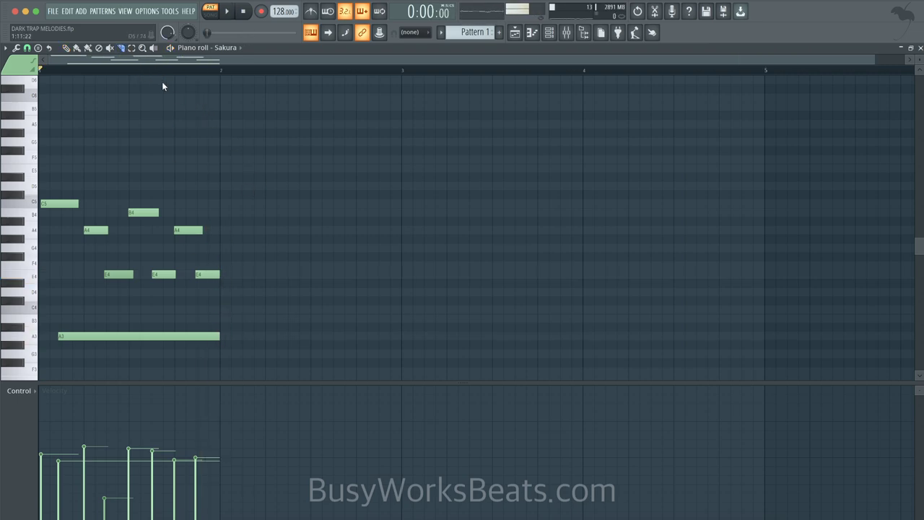
pyautogui.click(65, 47)
# Shift the three E4 notes up an octave, audition B4, then return them to E4
pyautogui.moveTo(113, 273); pyautogui.dragTo(223, 274)
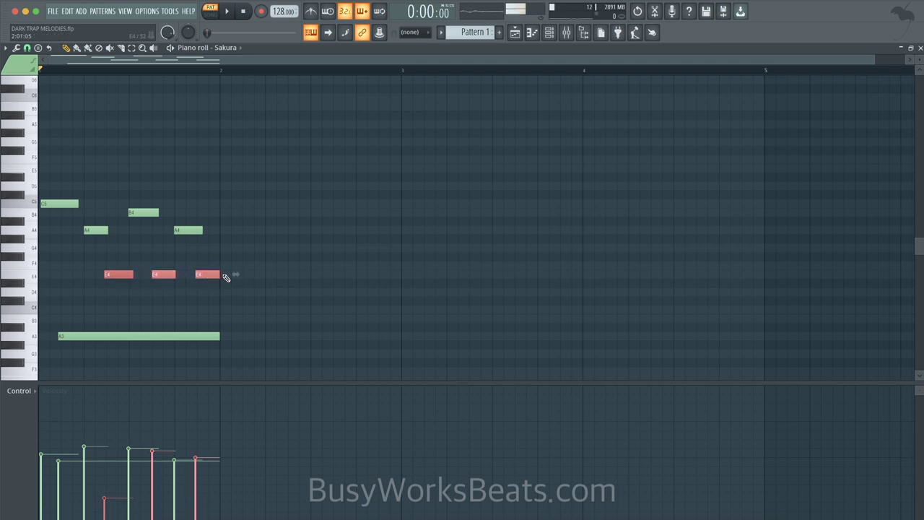
pyautogui.hotkey('ctrl', 'Up')
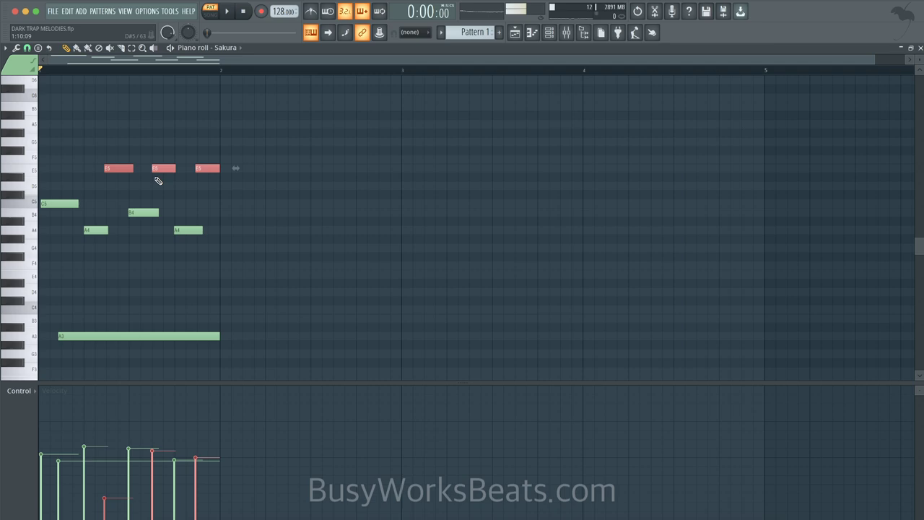
pyautogui.click(137, 213)
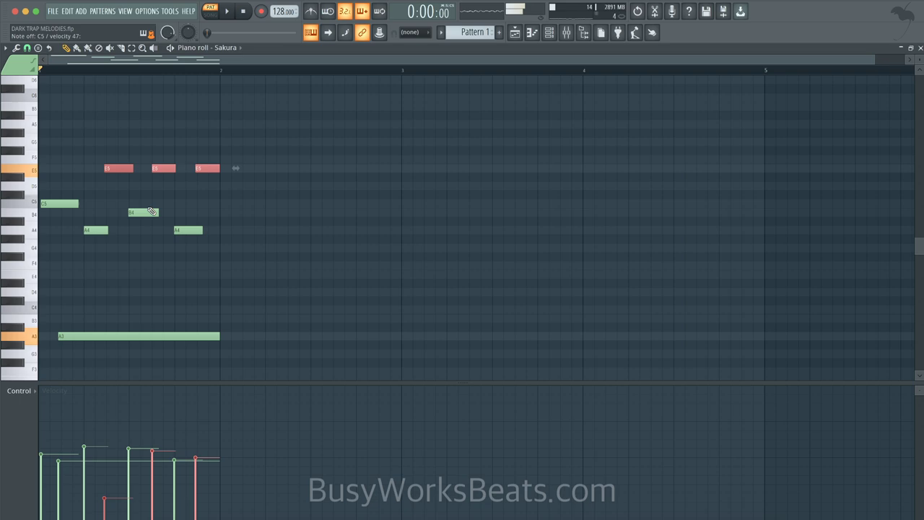
pyautogui.hotkey('ctrl', 'Down')
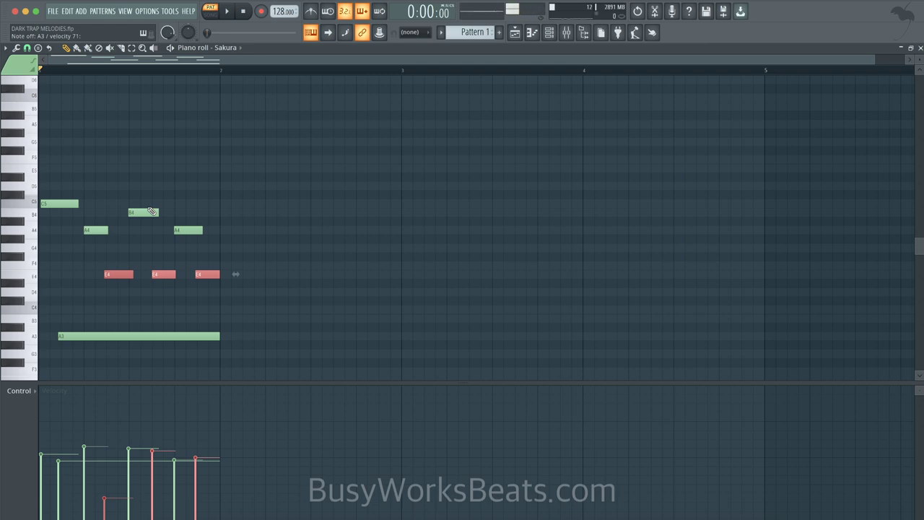
pyautogui.click(73, 337)
pyautogui.hotkey('ctrl', 'Up')
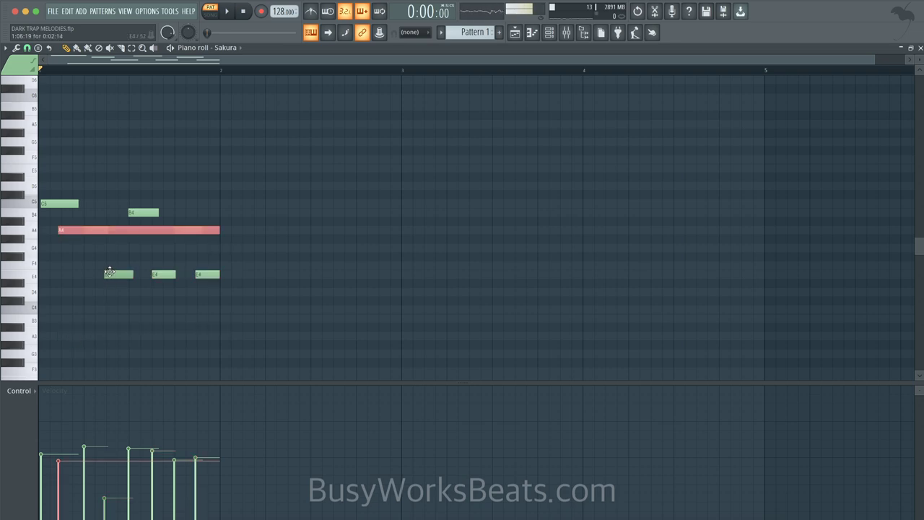
pyautogui.hotkey('ctrl', 'Down')
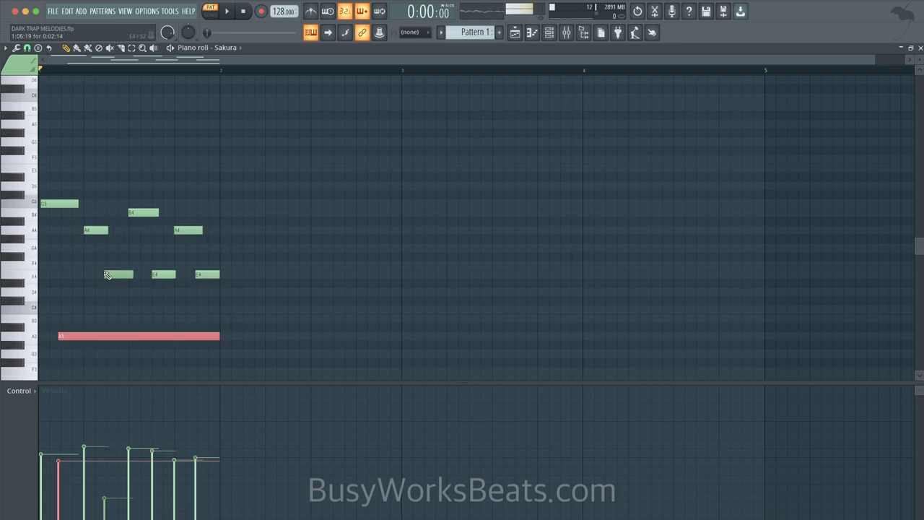
pyautogui.click(55, 203)
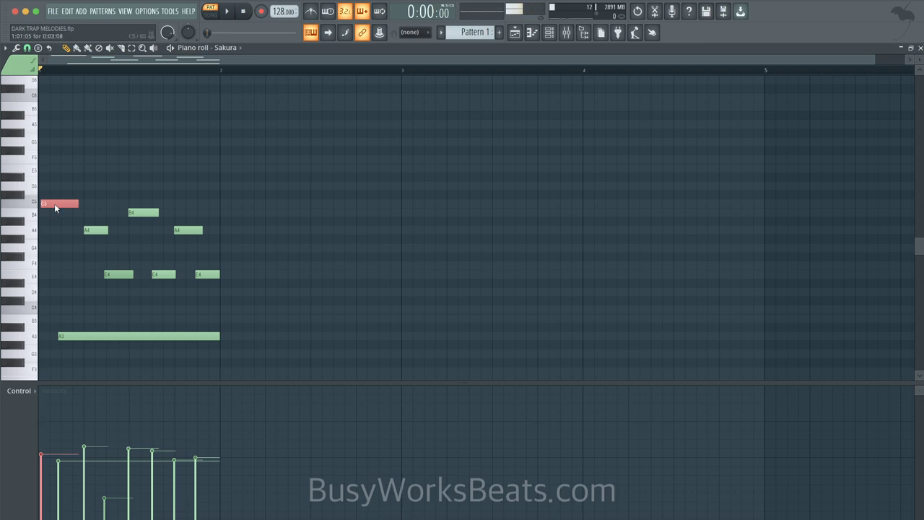
pyautogui.click(64, 337)
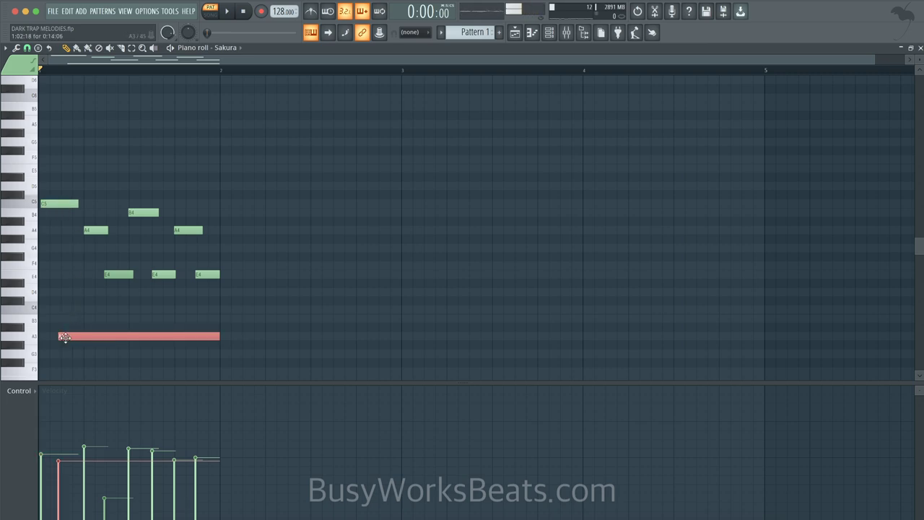
pyautogui.click(91, 231)
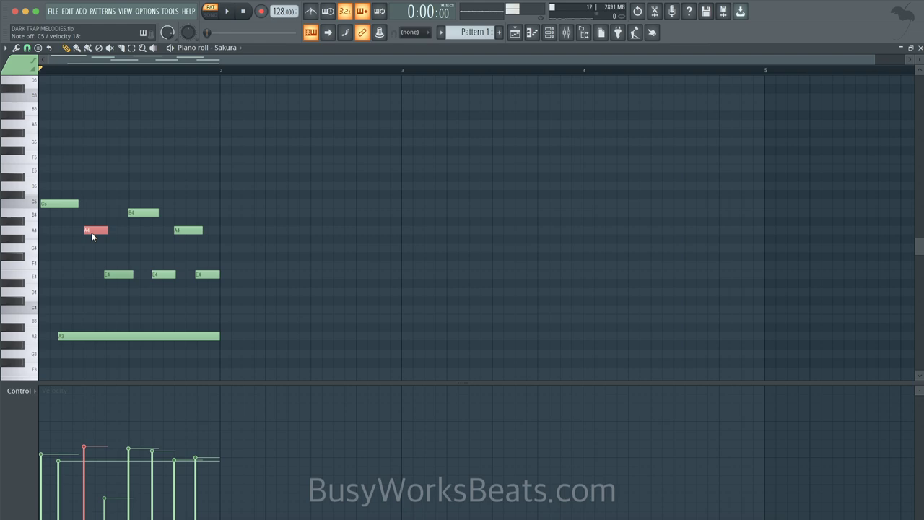
pyautogui.click(125, 274)
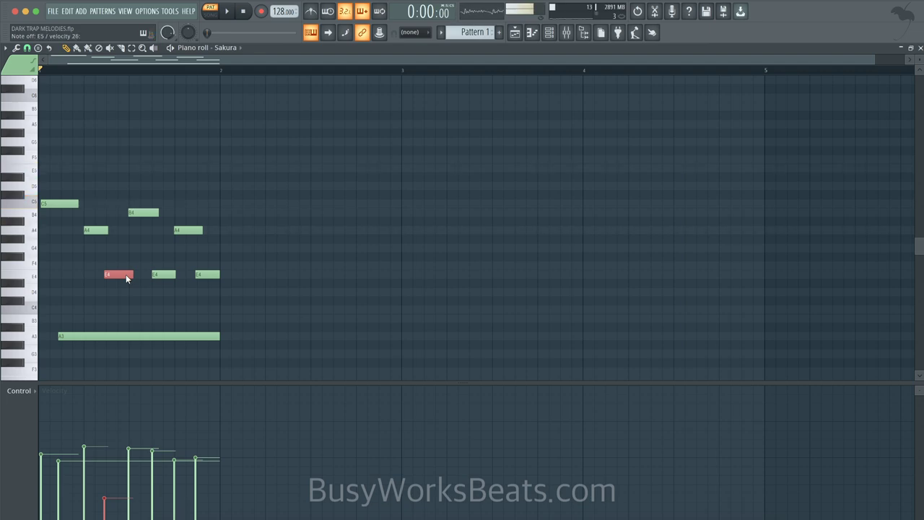
# Copy the melody notes, excluding one deselected E4, into bar 2
pyautogui.press('space')
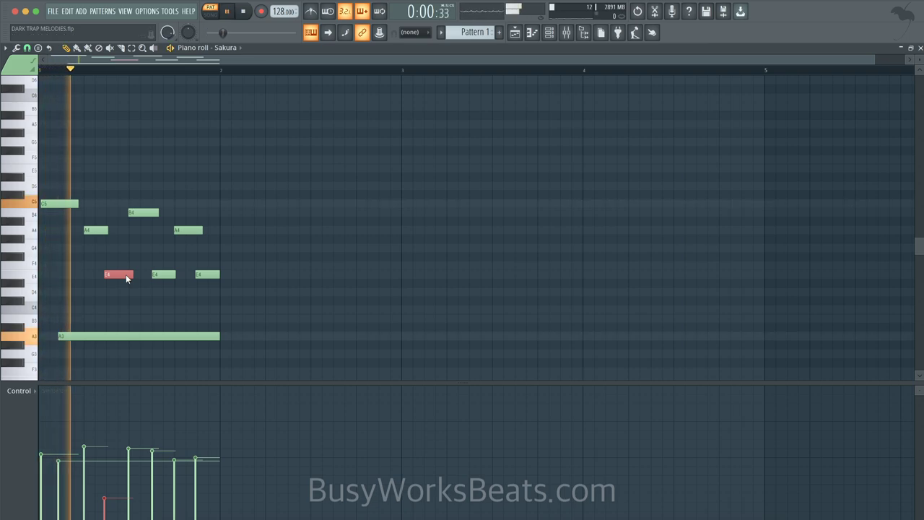
pyautogui.press('space')
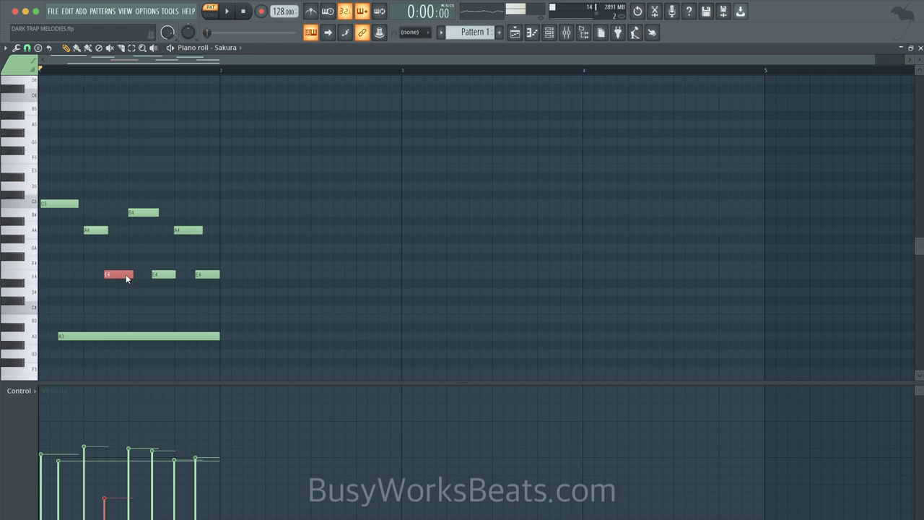
pyautogui.click(129, 308)
pyautogui.moveTo(258, 339); pyautogui.dragTo(235, 204)
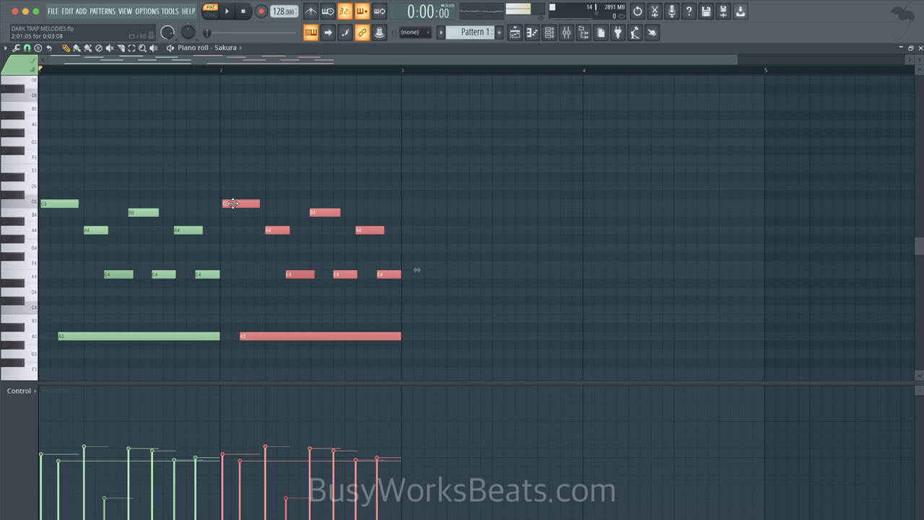
# Quantize the copied notes to the grid and play back bar 2 alone
pyautogui.hotkey('alt', 'q')
pyautogui.press('Return')
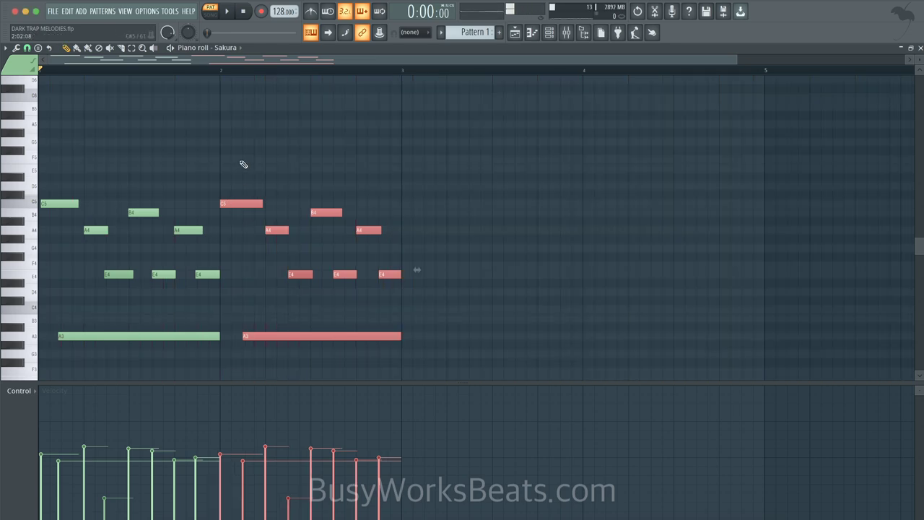
pyautogui.moveTo(220, 79); pyautogui.dragTo(403, 92)
pyautogui.press('space')
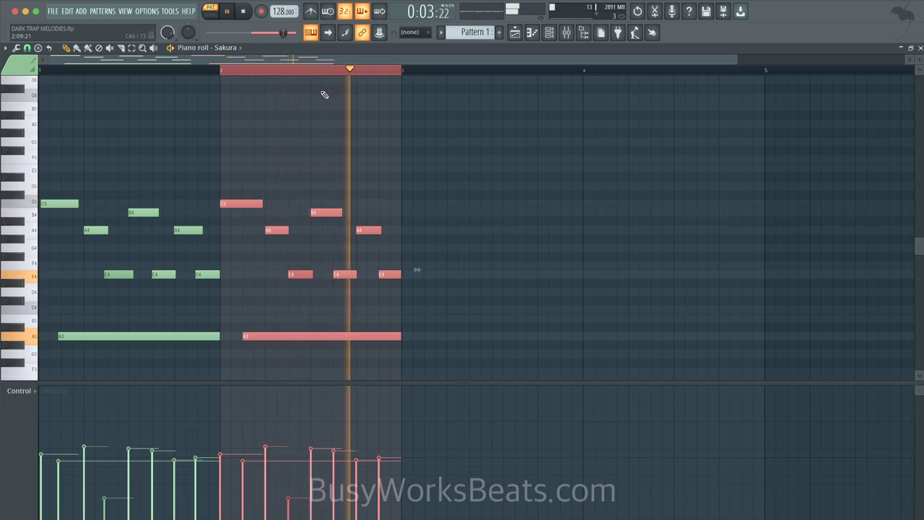
pyautogui.press('space')
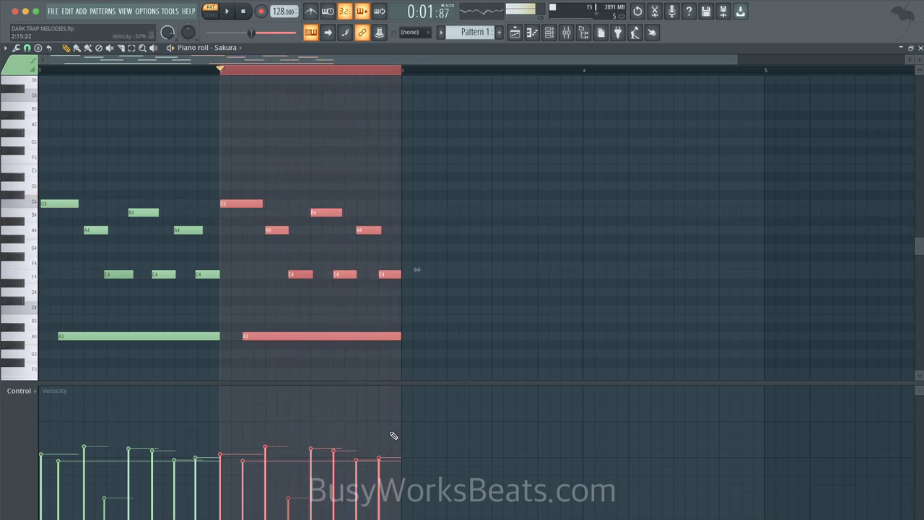
# Flatten the copied bar-2 notes to one equal velocity, audition, and bring up the Alt+R randomizer
pyautogui.moveTo(394, 436); pyautogui.dragTo(223, 423)
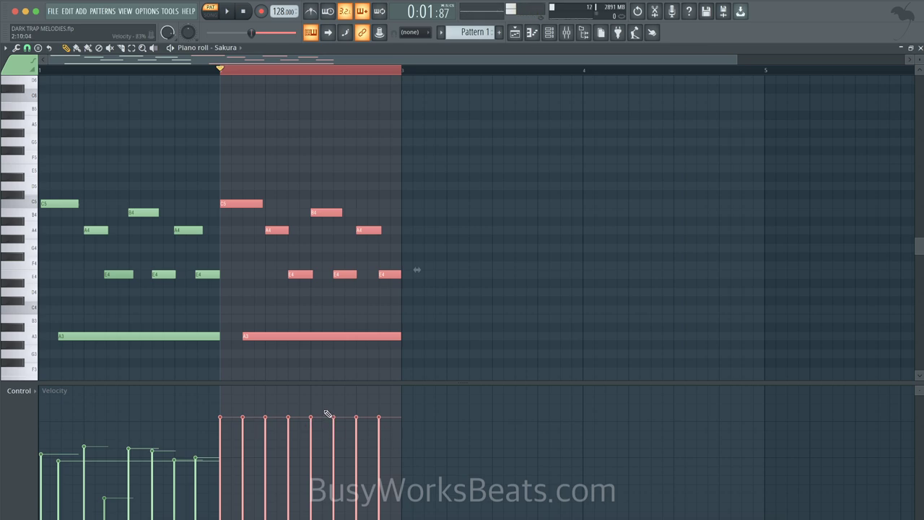
pyautogui.press('space')
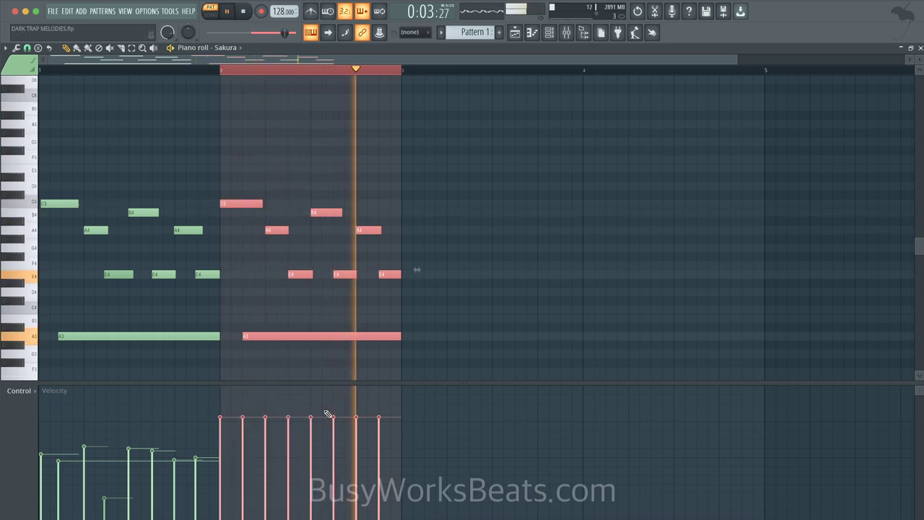
pyautogui.press('space')
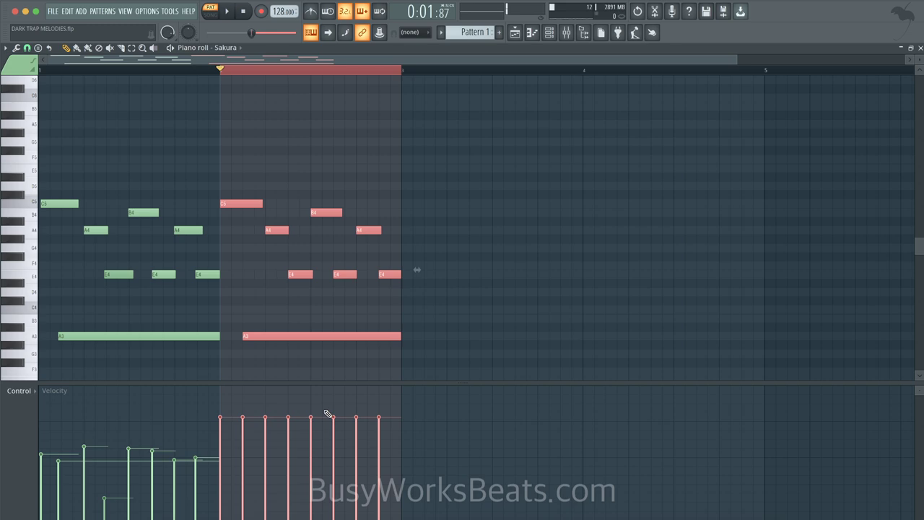
pyautogui.press('space')
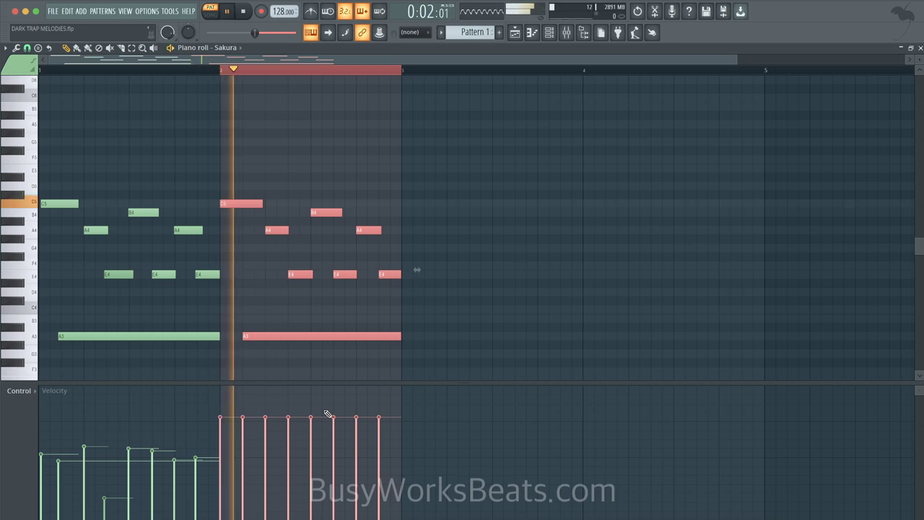
pyautogui.press('space')
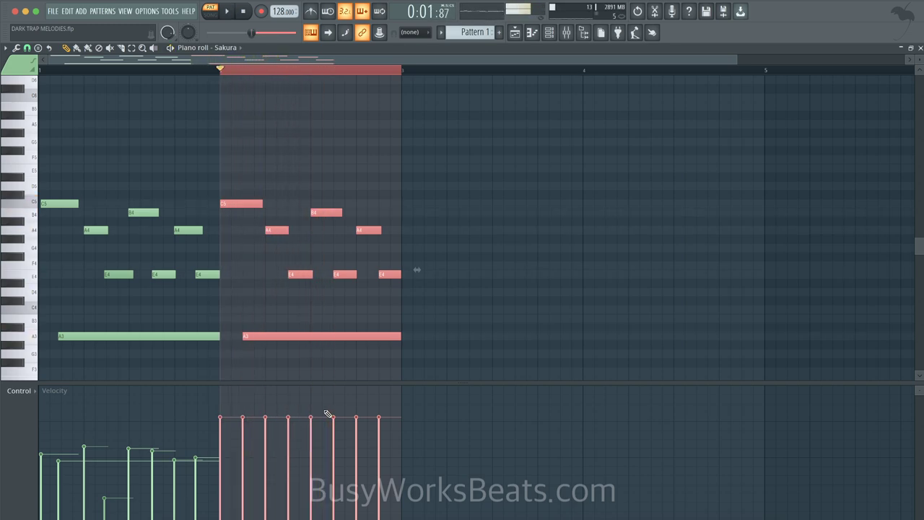
pyautogui.hotkey('alt', 'r')
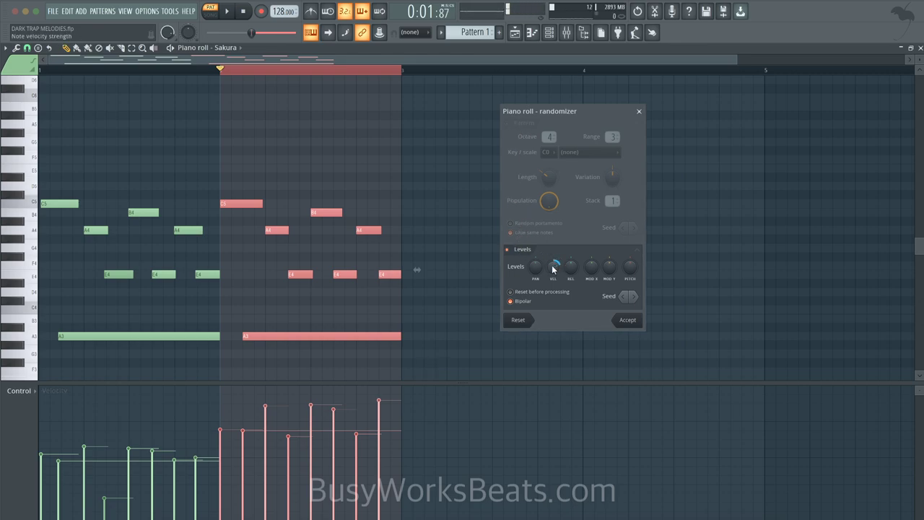
# Randomize the bar-2 velocities at 43% strength, accept, and preview
pyautogui.moveTo(554, 266); pyautogui.dragTo(554, 259)
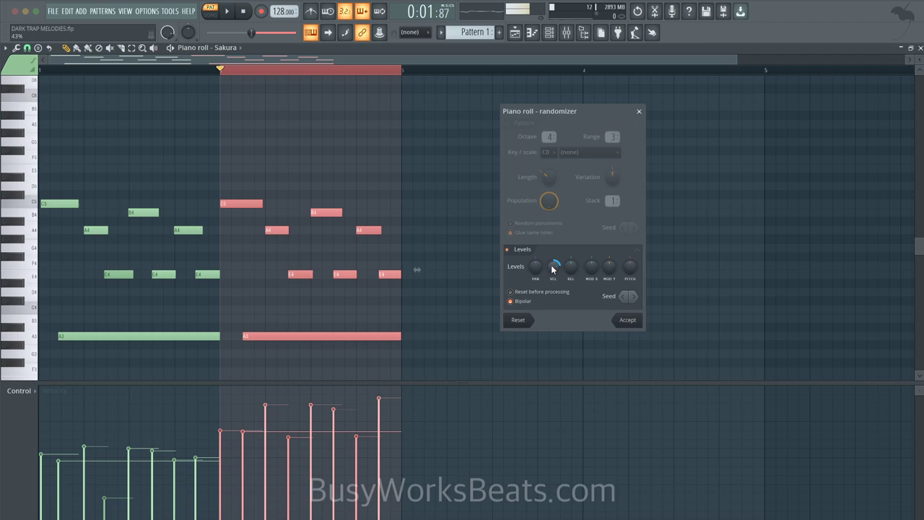
pyautogui.click(626, 322)
pyautogui.press('space')
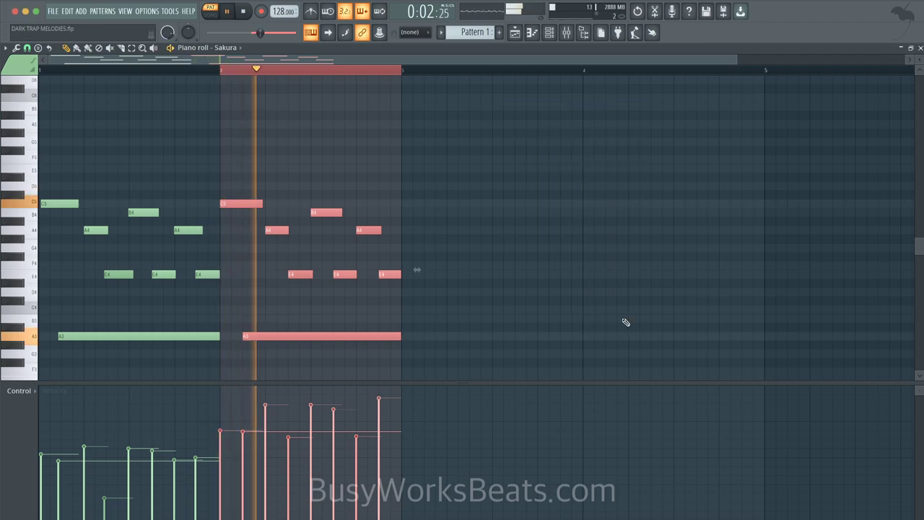
pyautogui.press('space')
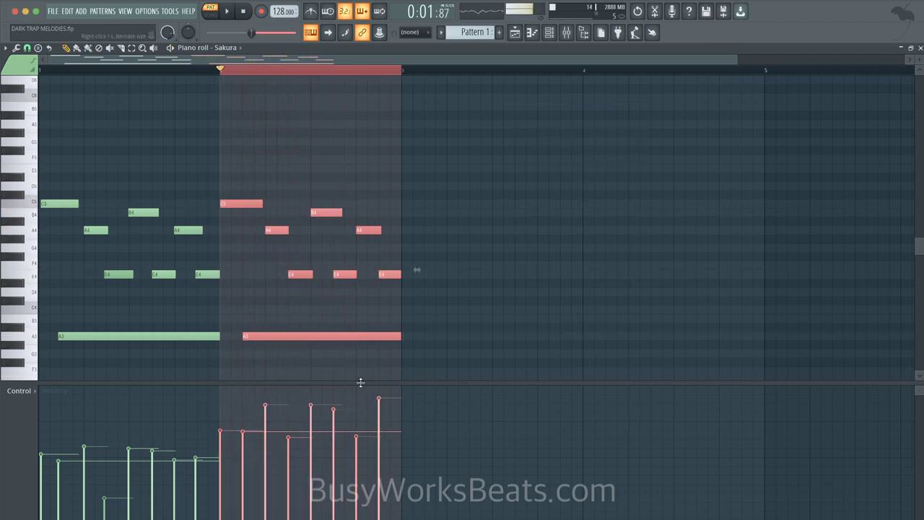
# Lower the velocities of bar 2's second, third and last notes, then bring up level scaling
pyautogui.click(243, 440)
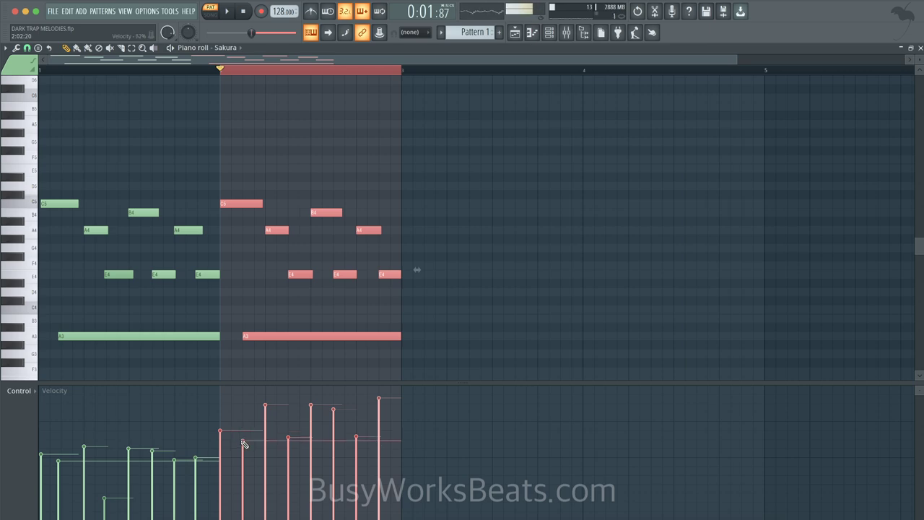
pyautogui.click(289, 462)
pyautogui.press('space')
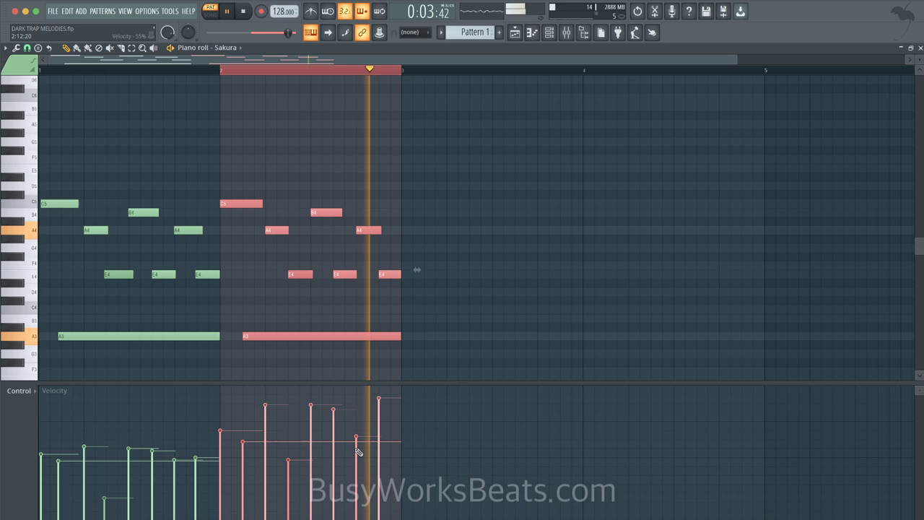
pyautogui.click(380, 421)
pyautogui.press('space')
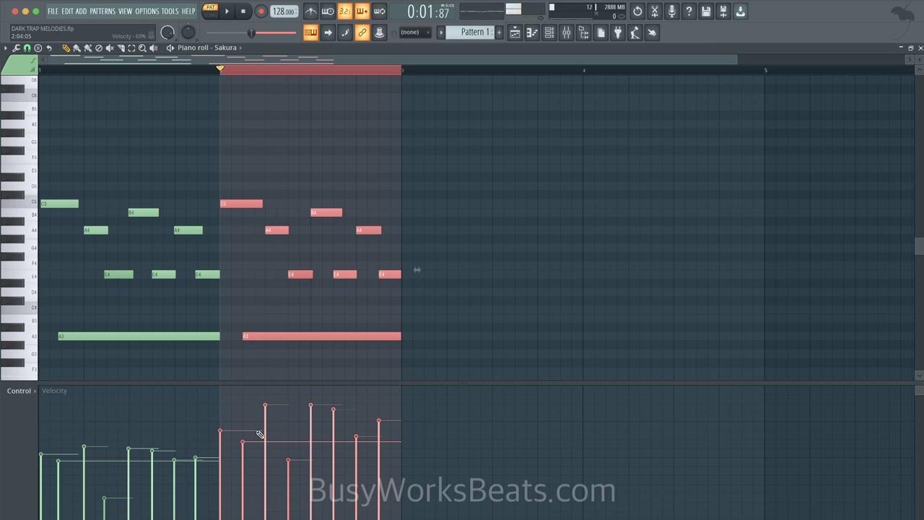
pyautogui.press('7')
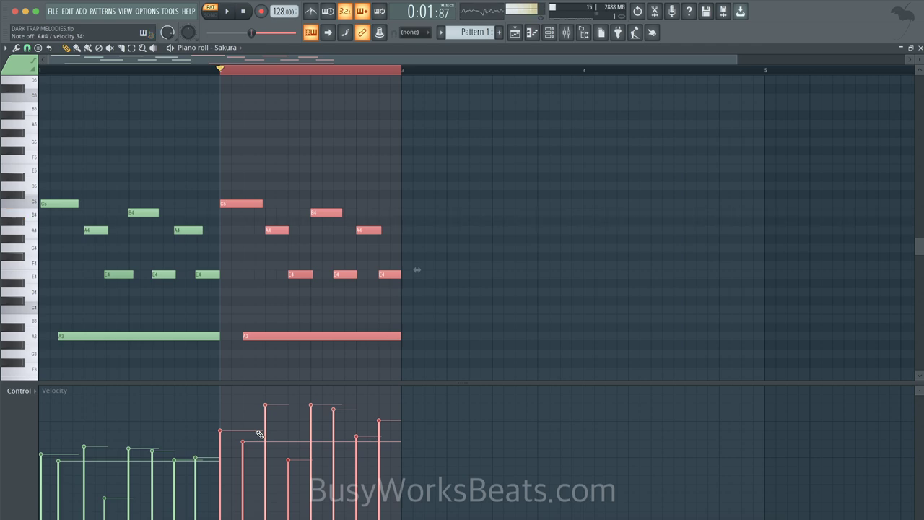
pyautogui.hotkey('alt', 'x')
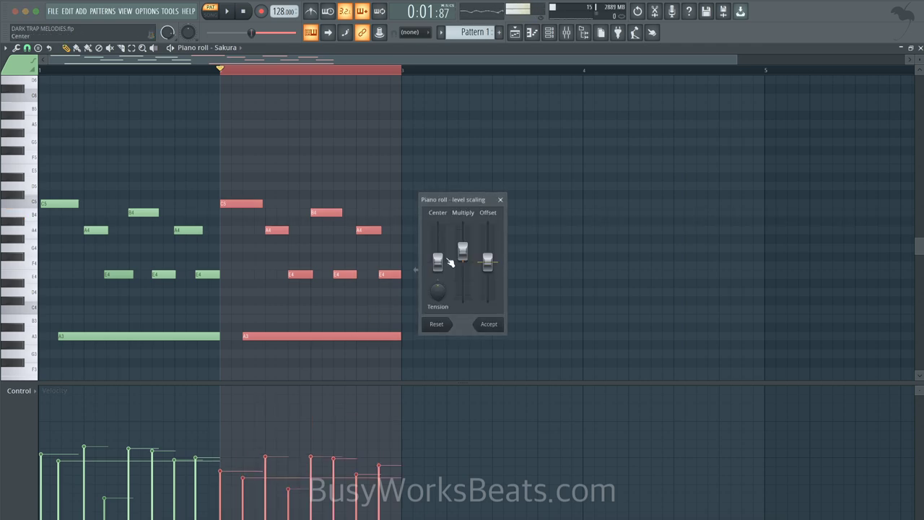
# Scale the selected bar-2 velocities to 61%, preview, and accept
pyautogui.moveTo(463, 248); pyautogui.dragTo(463, 250)
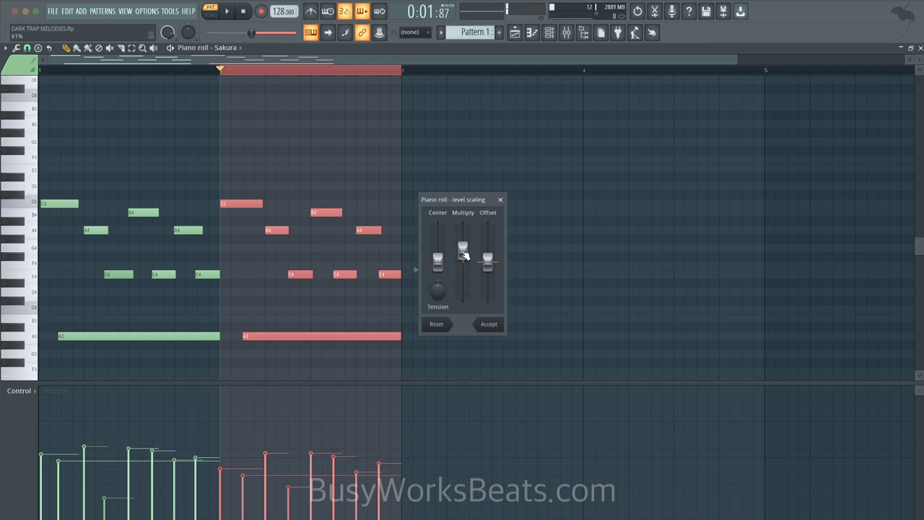
pyautogui.press('space')
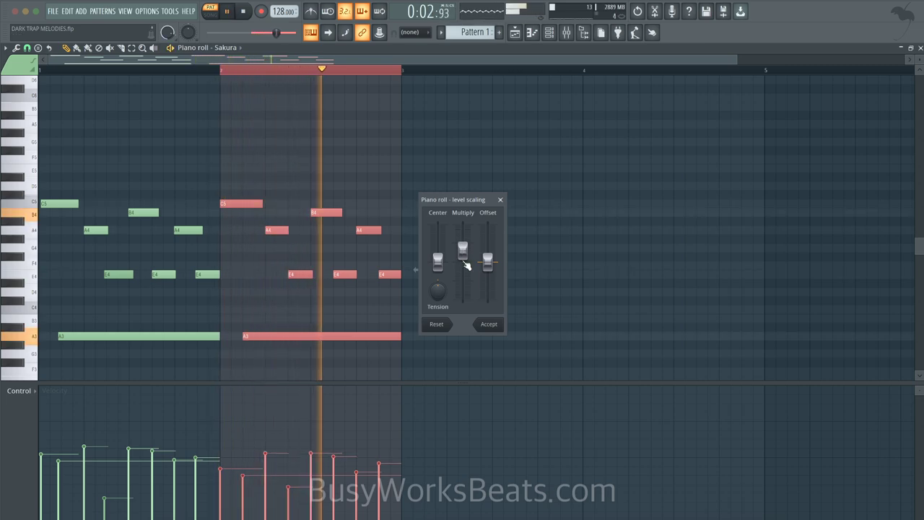
pyautogui.click(489, 324)
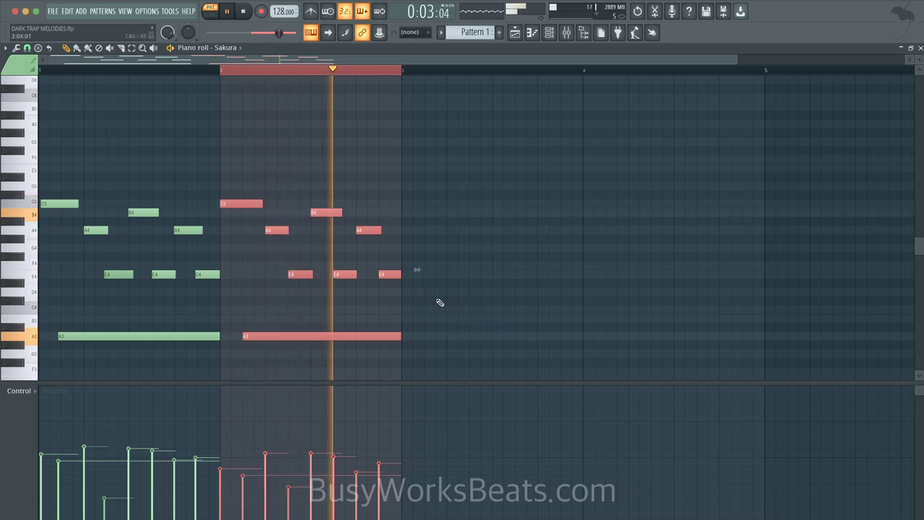
pyautogui.press('space')
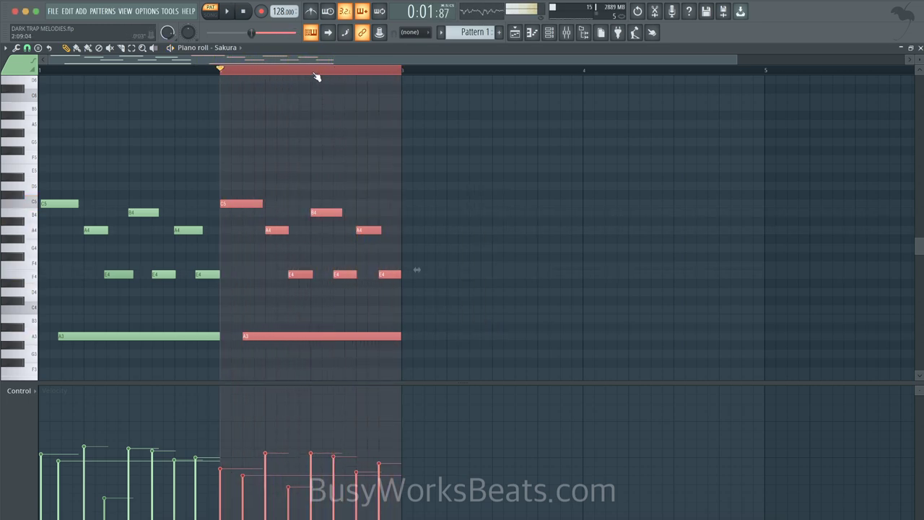
pyautogui.doubleClick(316, 76)
pyautogui.click(244, 12)
pyautogui.press('space')
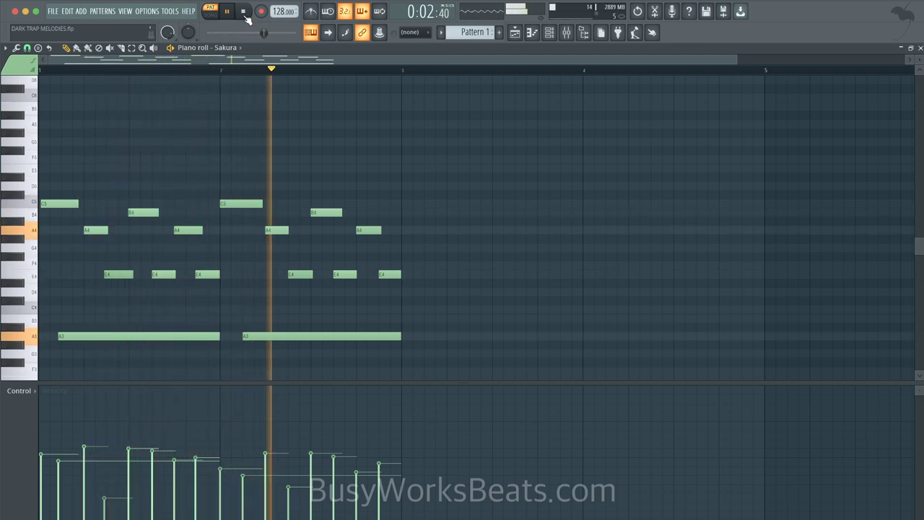
pyautogui.click(244, 12)
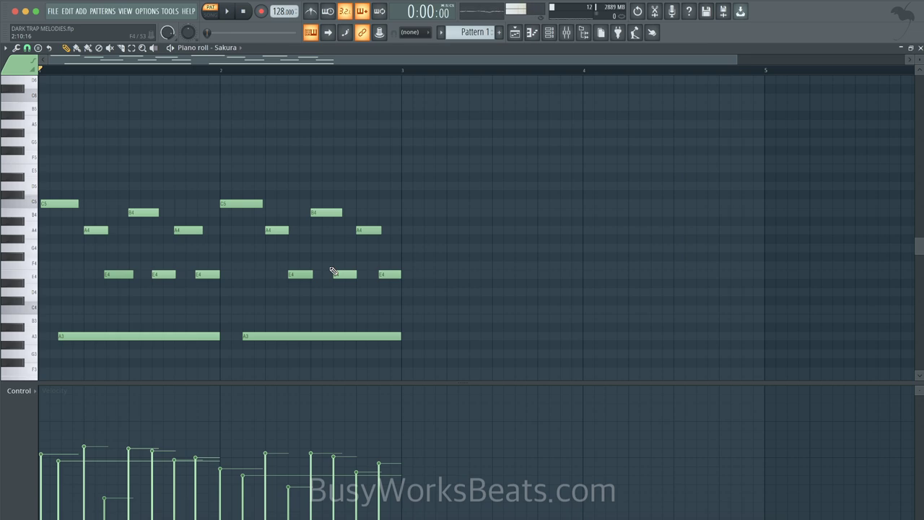
pyautogui.press('space')
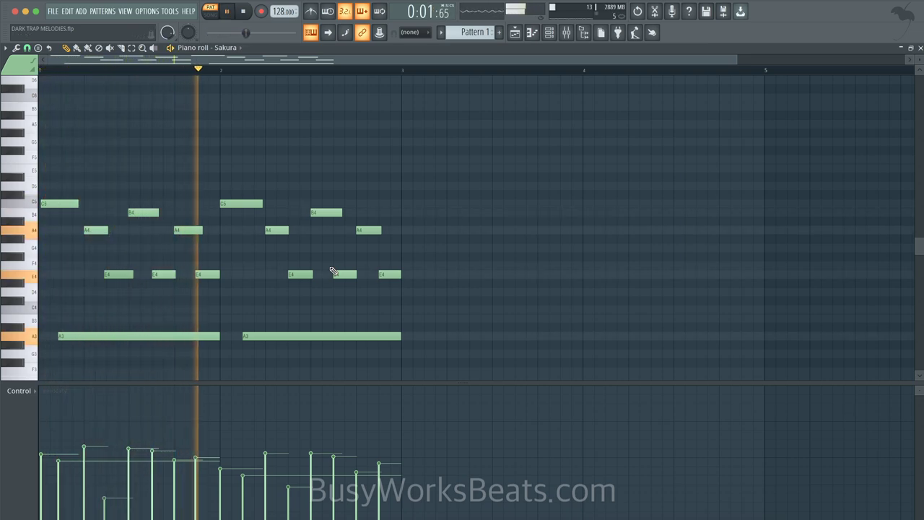
pyautogui.press('space')
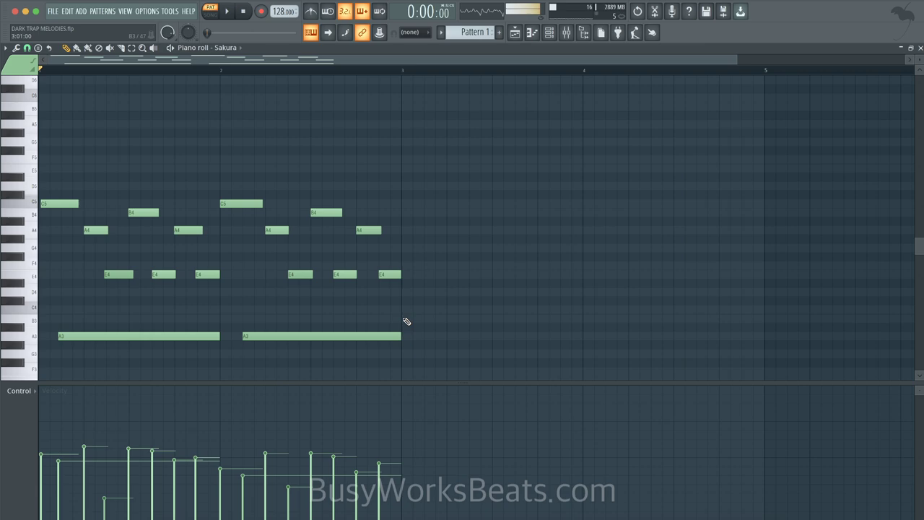
pyautogui.moveTo(406, 341); pyautogui.dragTo(231, 192)
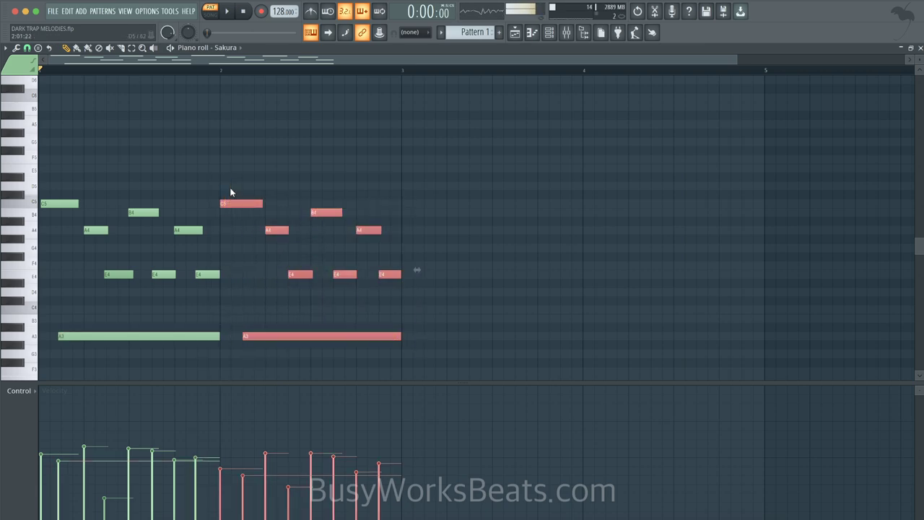
# Draw three C4 notes under bar 2's E4s and lower their velocities
pyautogui.hotkey('alt', 's')
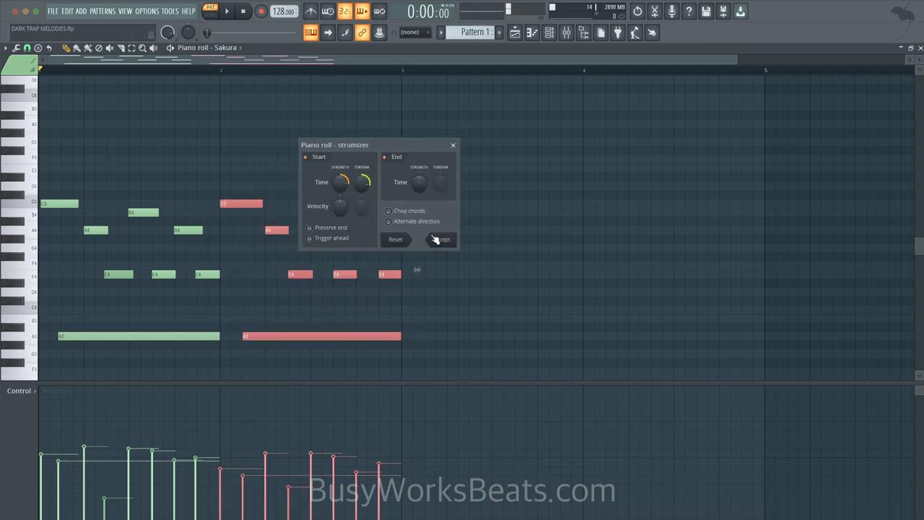
pyautogui.click(453, 145)
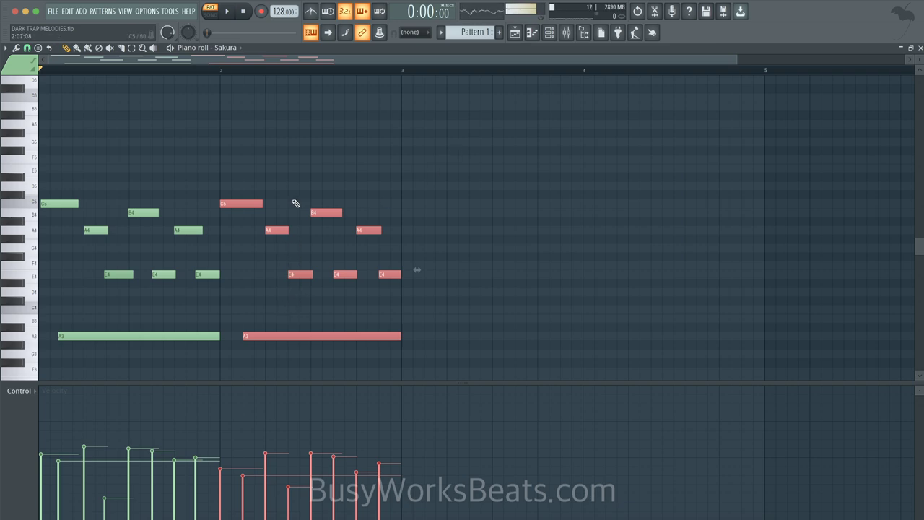
pyautogui.click(294, 310)
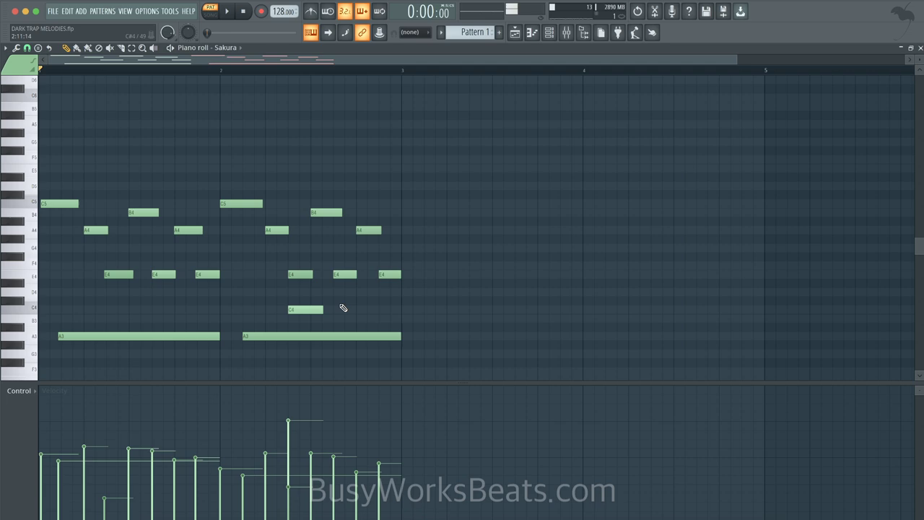
pyautogui.click(343, 309)
pyautogui.click(380, 310)
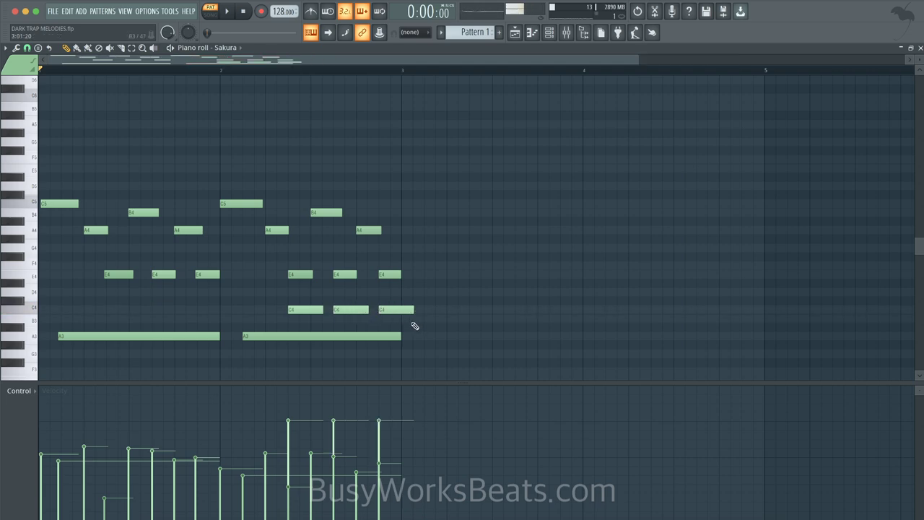
pyautogui.moveTo(422, 323); pyautogui.dragTo(278, 311)
pyautogui.moveTo(292, 474); pyautogui.dragTo(395, 472)
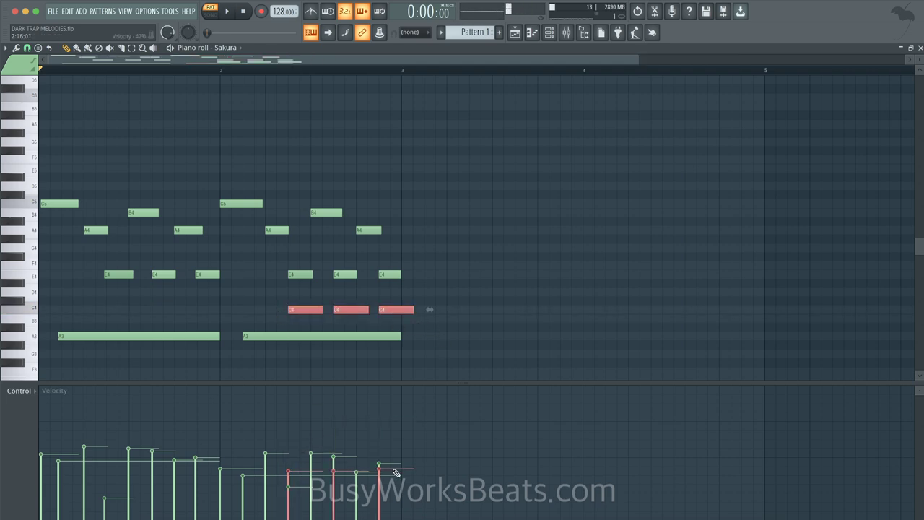
pyautogui.moveTo(422, 350); pyautogui.dragTo(237, 200)
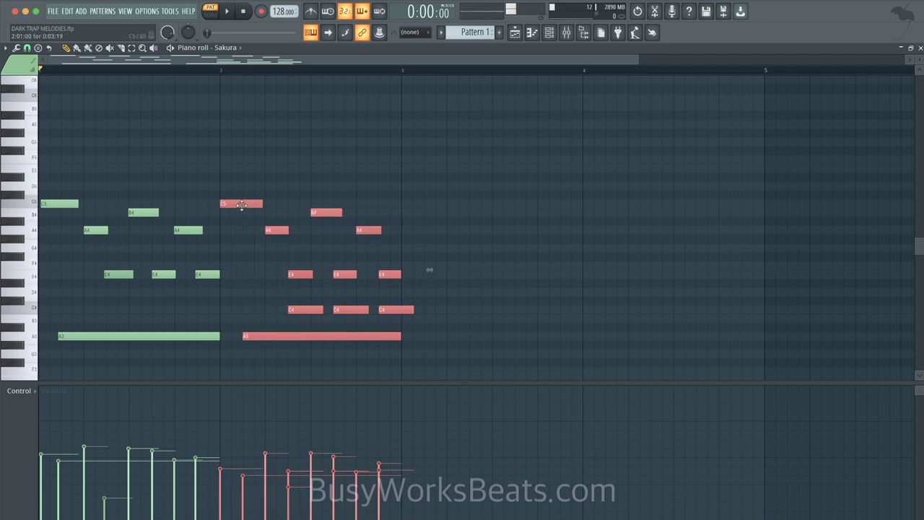
# Strum bar 2's chords by raising the Strumizer start time, preview, and accept
pyautogui.hotkey('alt', 's')
pyautogui.moveTo(363, 148); pyautogui.dragTo(498, 145)
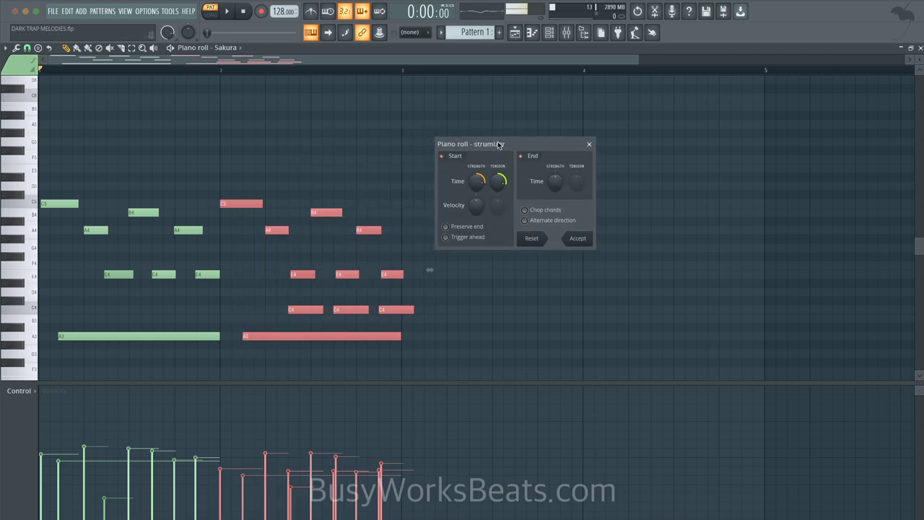
pyautogui.moveTo(472, 195); pyautogui.dragTo(474, 191)
pyautogui.press('space')
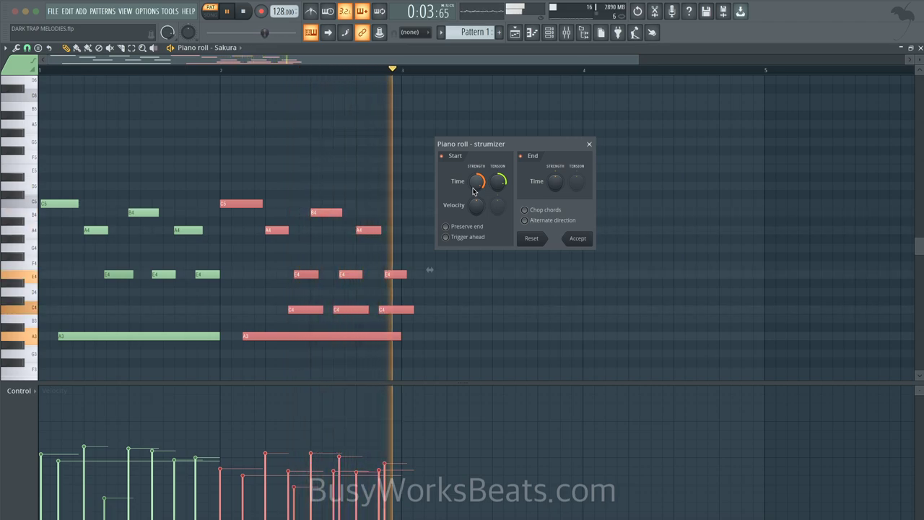
pyautogui.press('space')
pyautogui.click(577, 239)
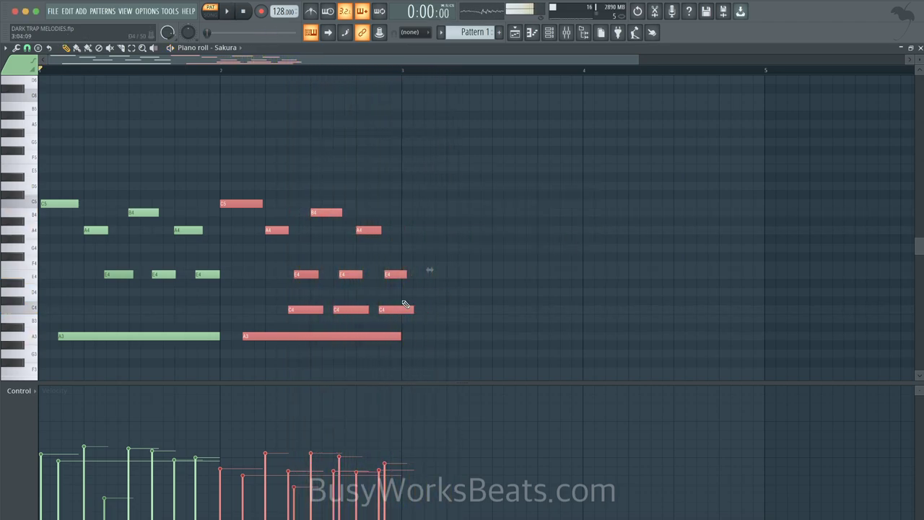
# Play the strummed melody, then slice off the E4 and C4 notes overhanging bar 3
pyautogui.click(446, 345)
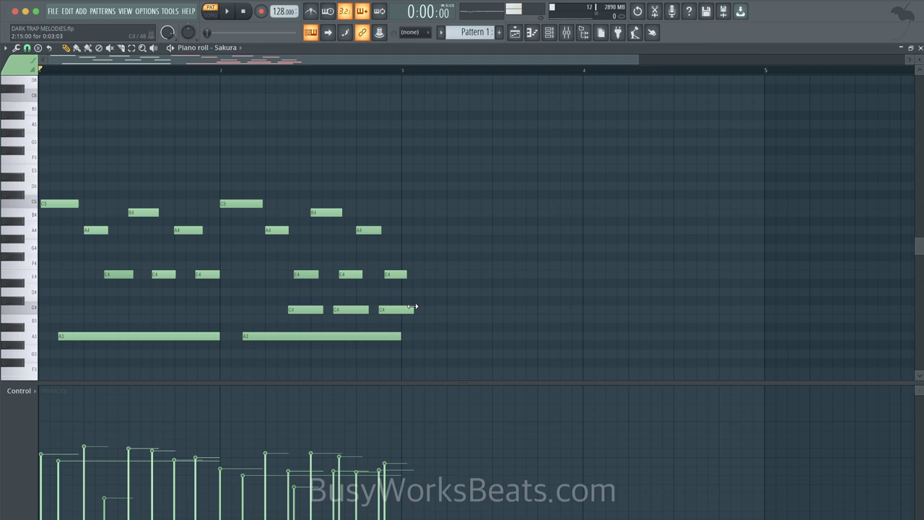
pyautogui.press('space')
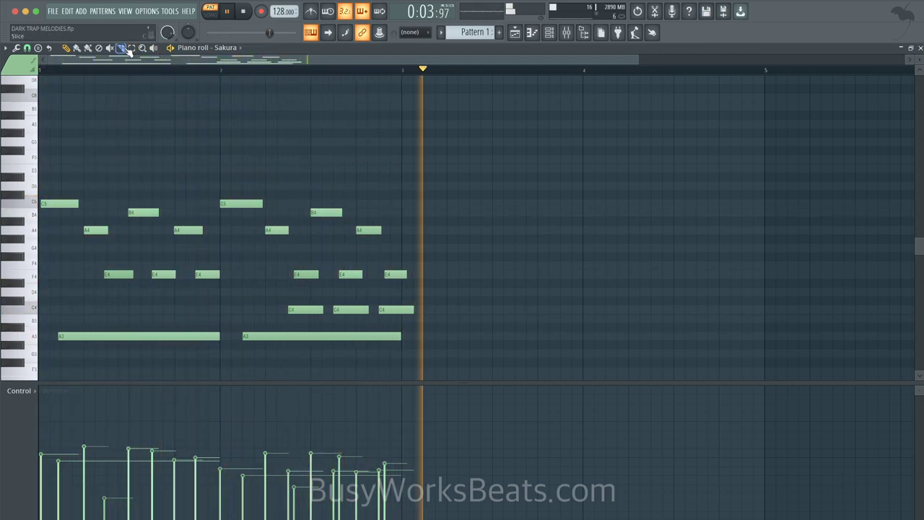
pyautogui.press('space')
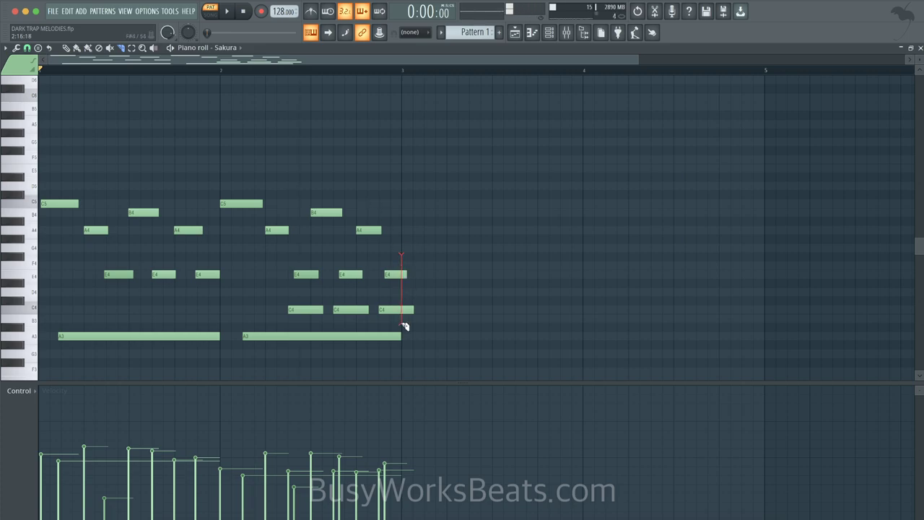
pyautogui.moveTo(404, 326); pyautogui.dragTo(231, 198)
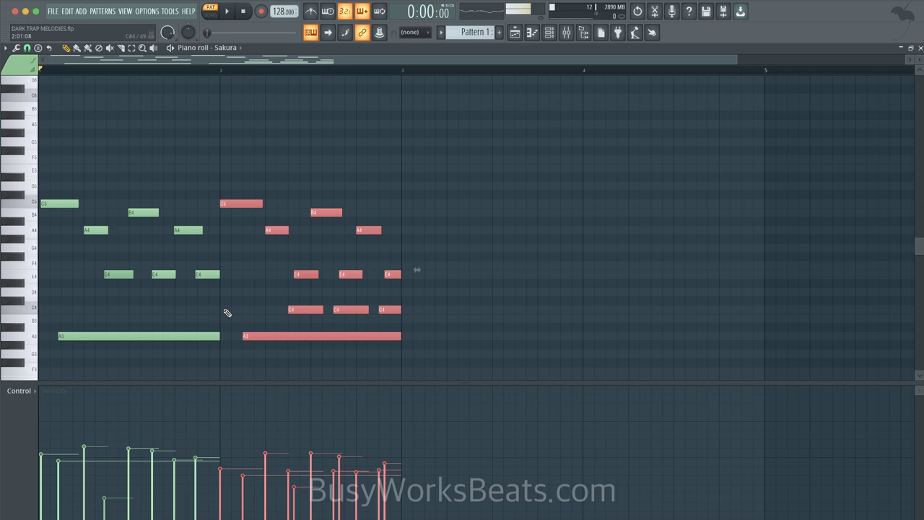
# Replace bar 1's original notes with a copy of bar 2's chords
pyautogui.moveTo(220, 346); pyautogui.dragTo(55, 182)
pyautogui.press('Delete')
pyautogui.click(385, 338)
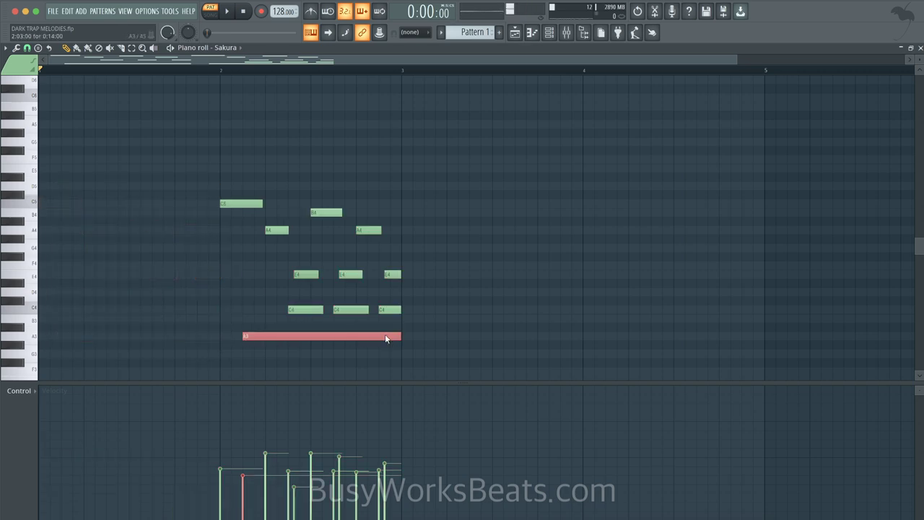
pyautogui.moveTo(427, 346); pyautogui.dragTo(51, 199)
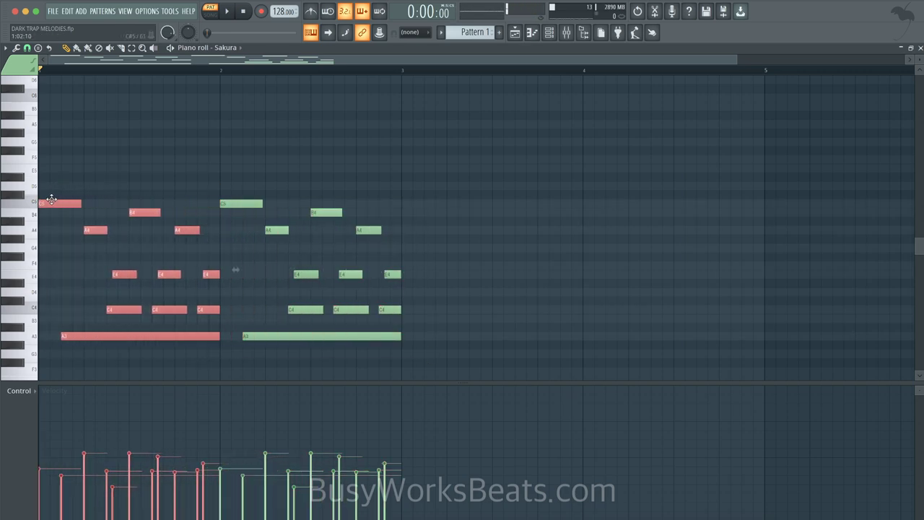
# Delete the three first-half C4 notes and play the melody
pyautogui.moveTo(99, 296); pyautogui.dragTo(228, 315)
pyautogui.press('Delete')
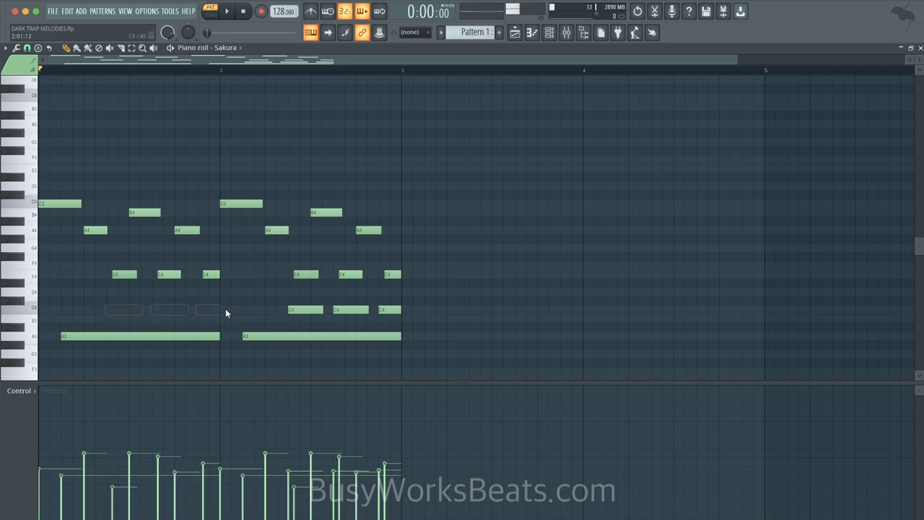
pyautogui.press('space')
pyautogui.press('space')
# Quantize the three first-half E4 notes to the grid and play back
pyautogui.moveTo(218, 286); pyautogui.dragTo(94, 262)
pyautogui.hotkey('alt', 'q')
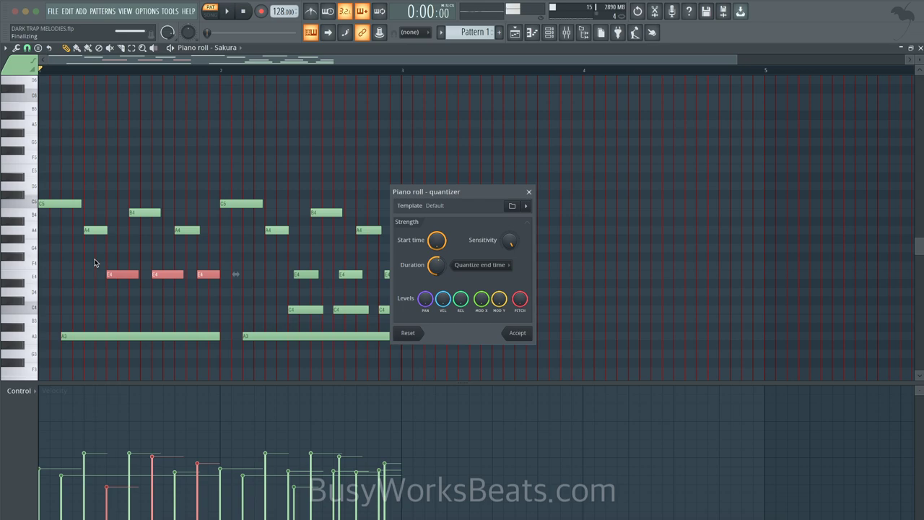
pyautogui.press('Return')
pyautogui.press('space')
pyautogui.click(215, 258)
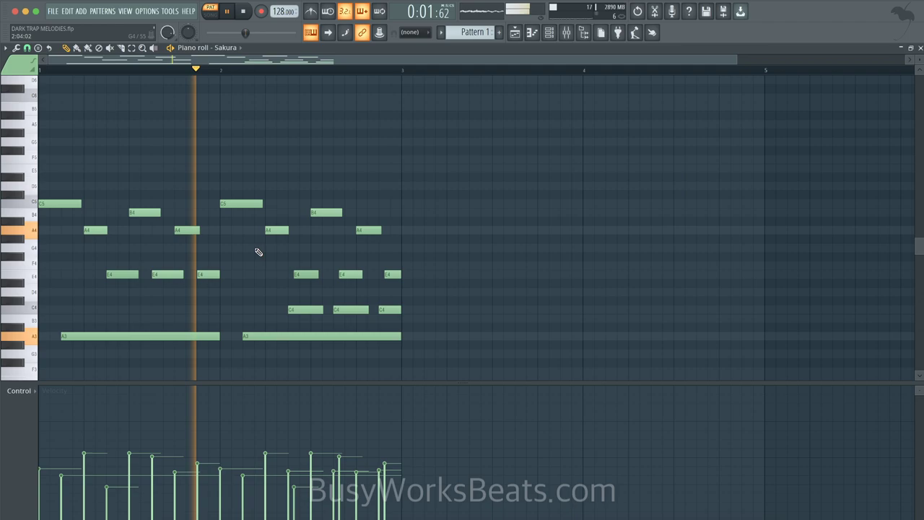
# Close the piano roll and load Fruity Delay 3 into the Sakura insert's first slot
pyautogui.press('space')
pyautogui.click(919, 47)
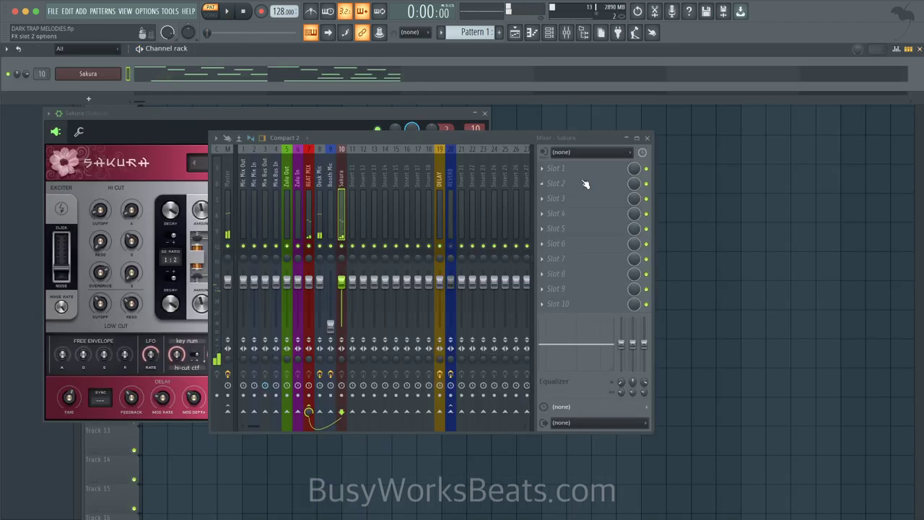
pyautogui.click(546, 183)
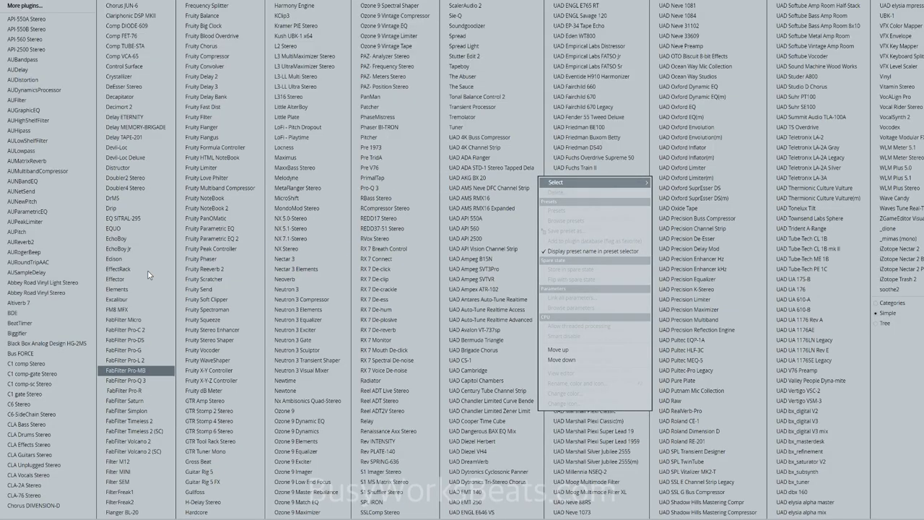
pyautogui.click(230, 87)
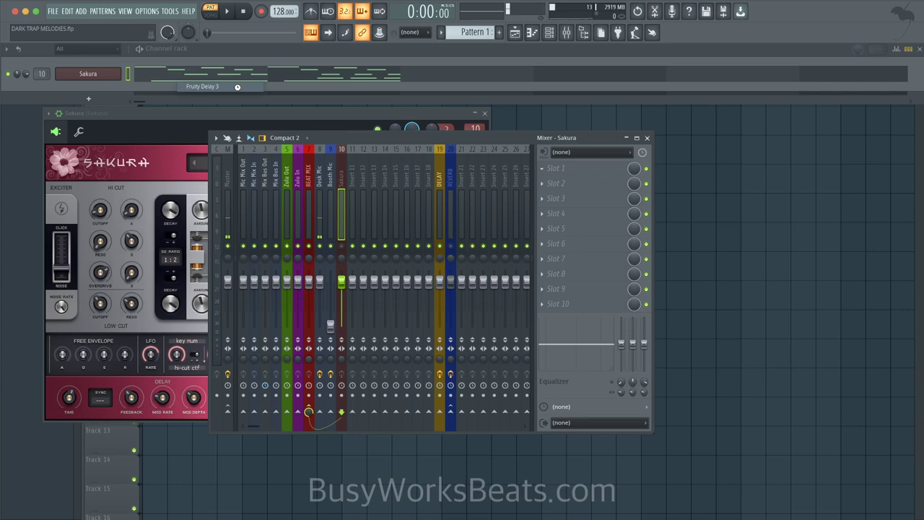
pyautogui.click(469, 154)
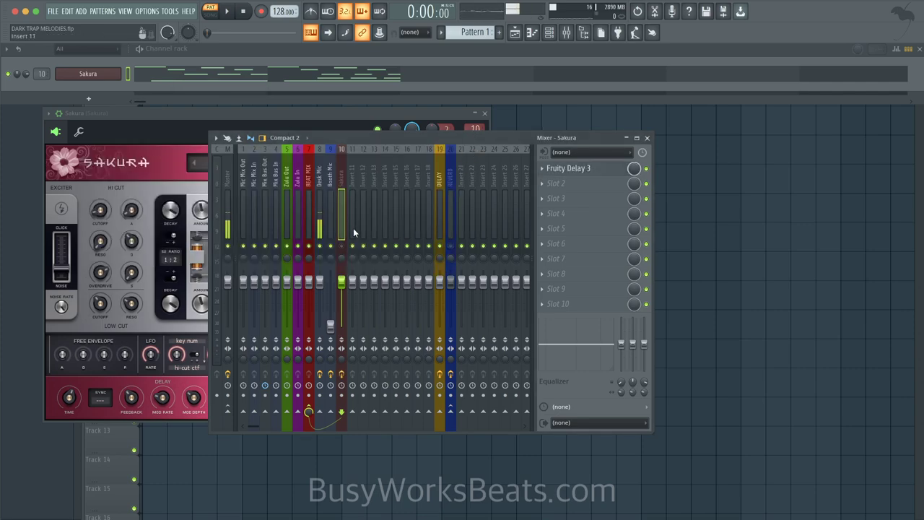
# Play the song and lower the modulation time on the Sakura track's Fruity Delay 3
pyautogui.click(588, 168)
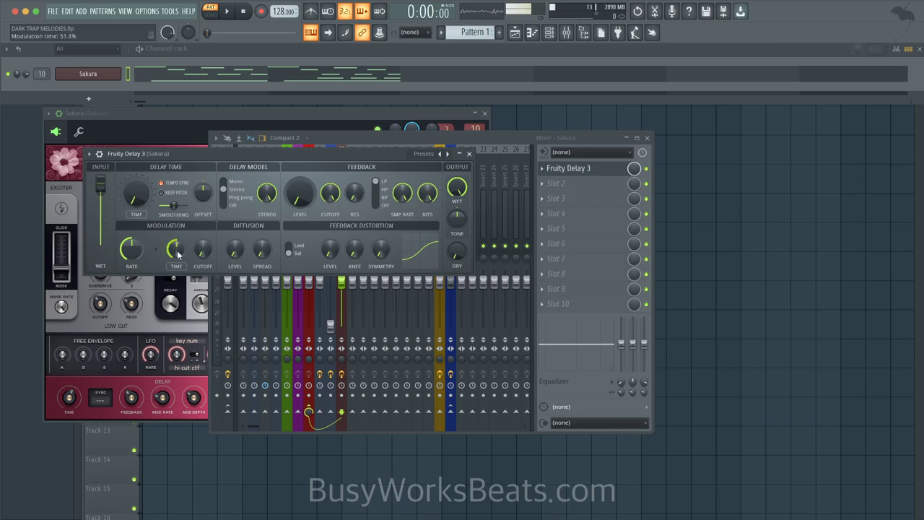
pyautogui.press('space')
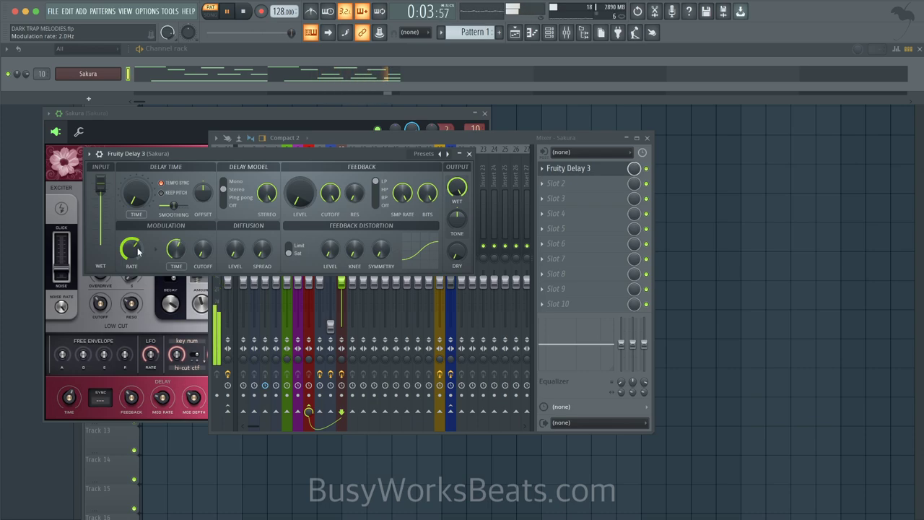
pyautogui.moveTo(175, 249); pyautogui.dragTo(175, 260)
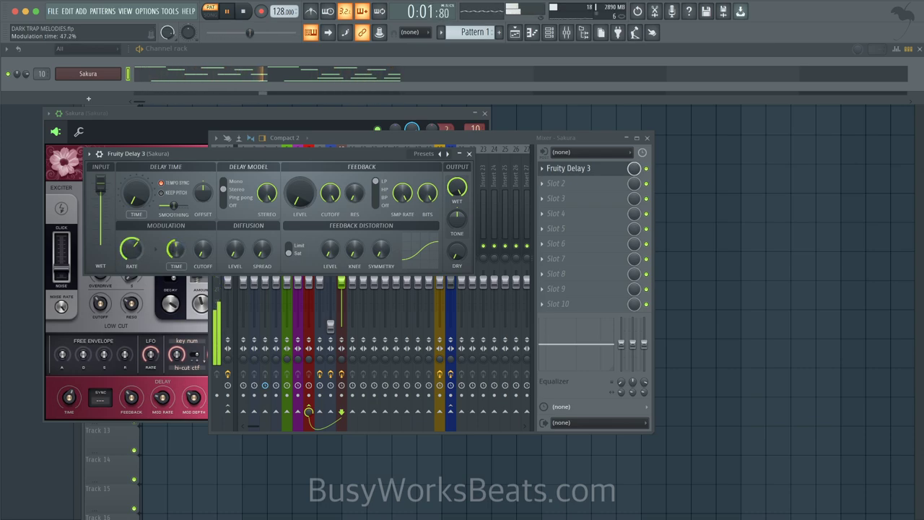
pyautogui.click(470, 153)
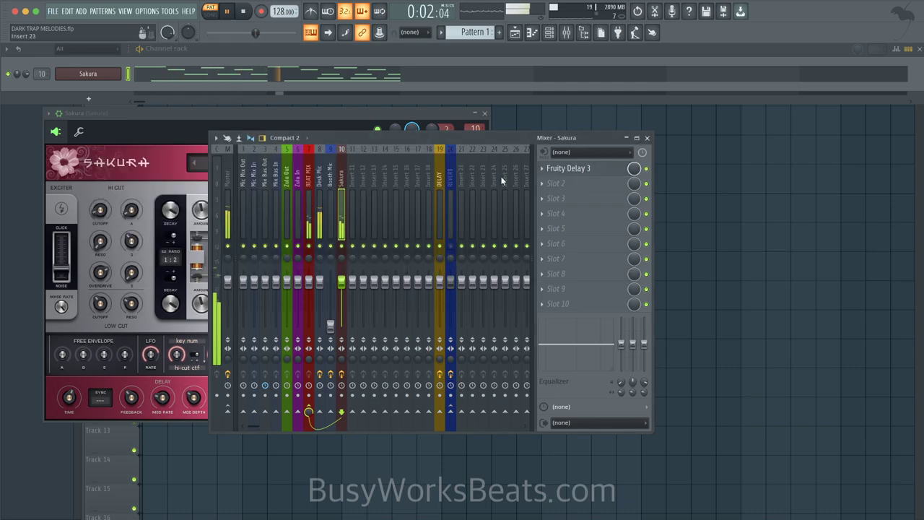
# Lower the delay's feedback sample rate and raise its feedback cutoff
pyautogui.click(571, 173)
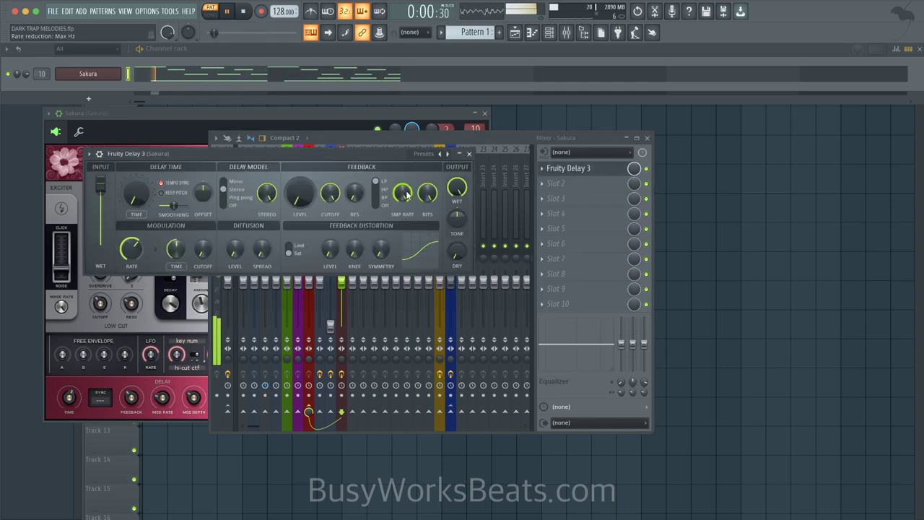
pyautogui.moveTo(402, 192); pyautogui.dragTo(402, 197)
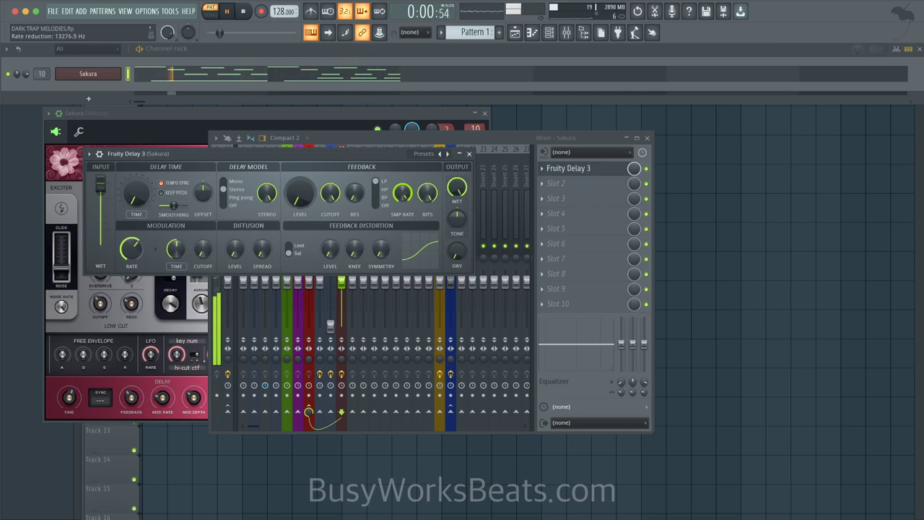
pyautogui.moveTo(330, 192); pyautogui.dragTo(330, 171)
# Close Fruity Delay 3, stop playback, and open the plugin list for mixer slot 2
pyautogui.click(469, 153)
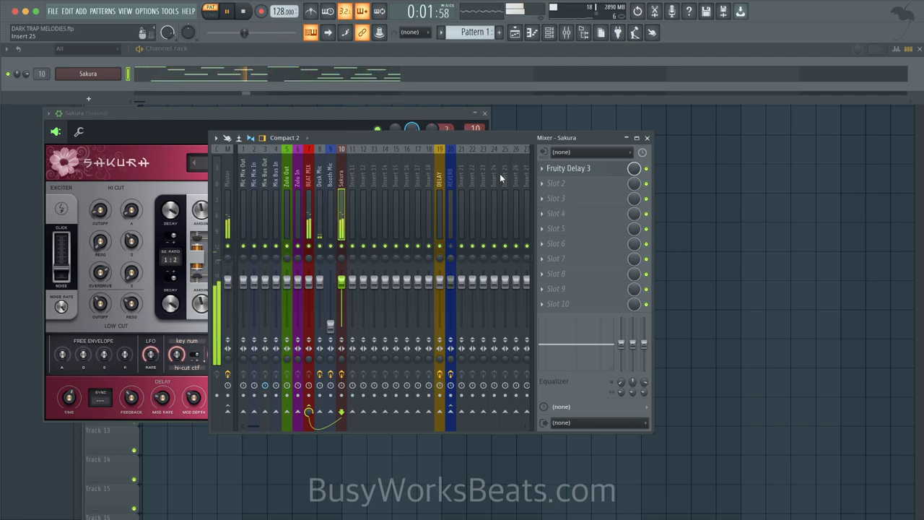
pyautogui.press('space')
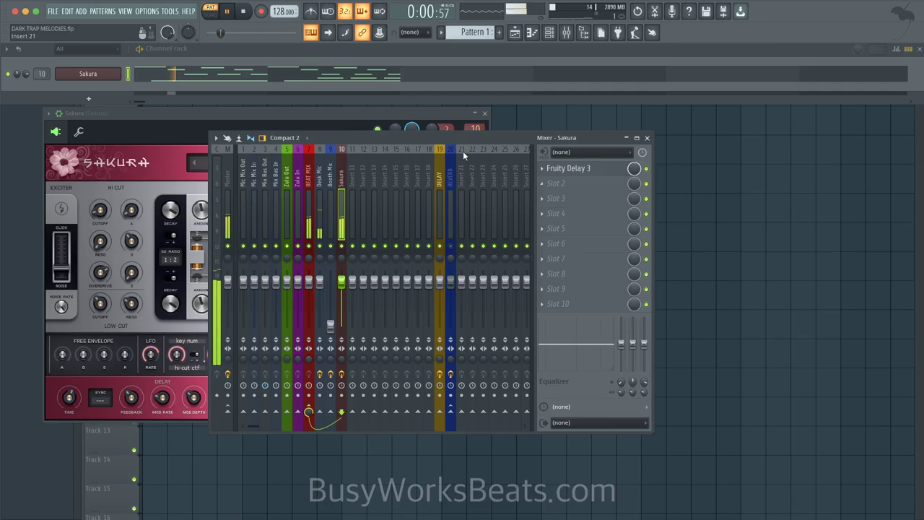
pyautogui.click(557, 185)
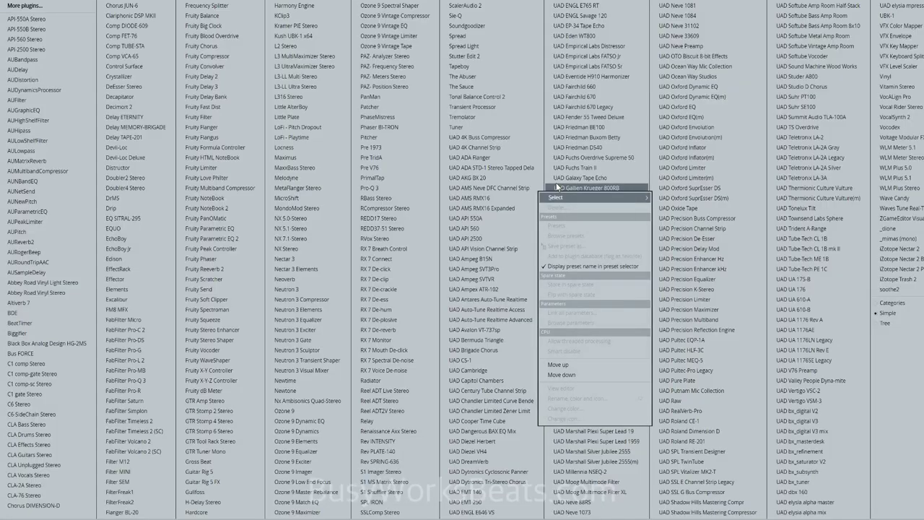
# Load Gross Beat into slot 2, apply the Momentary 1/2 Speed preset, and lower time mix to about 25%
pyautogui.click(199, 461)
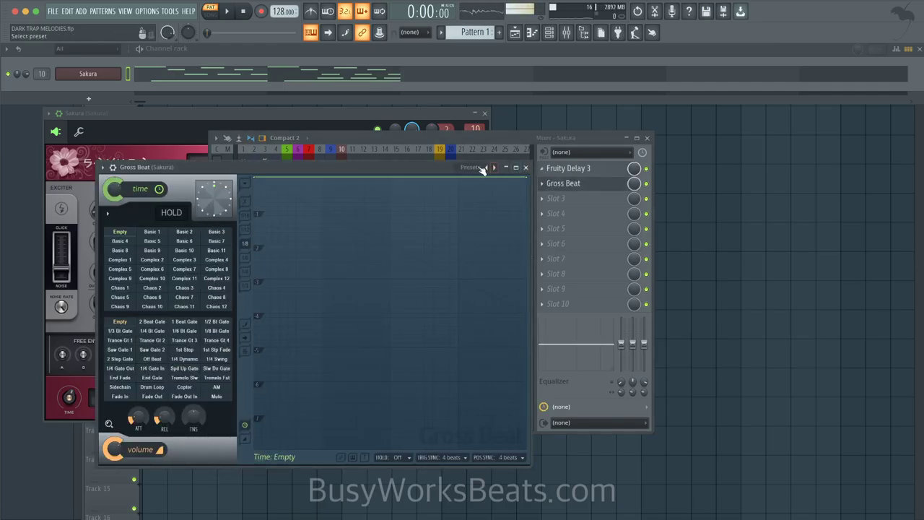
pyautogui.click(482, 170)
pyautogui.click(499, 194)
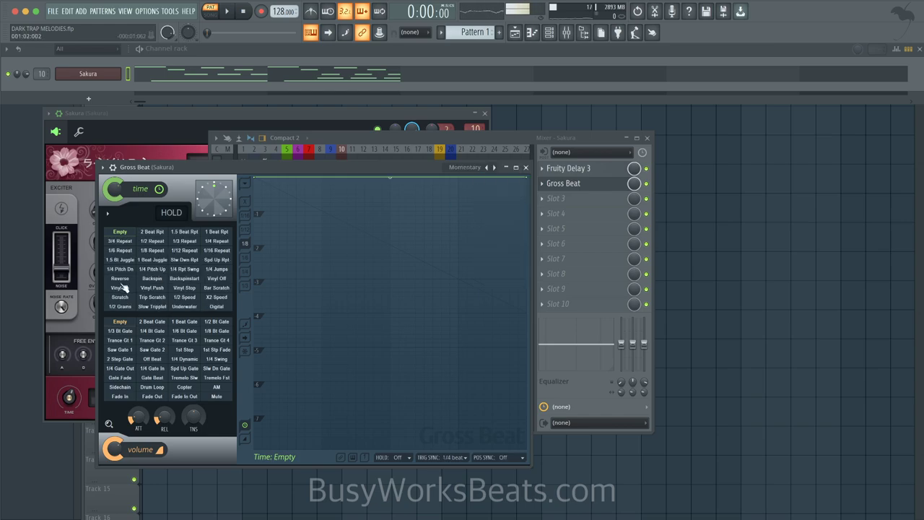
pyautogui.click(175, 297)
pyautogui.press('space')
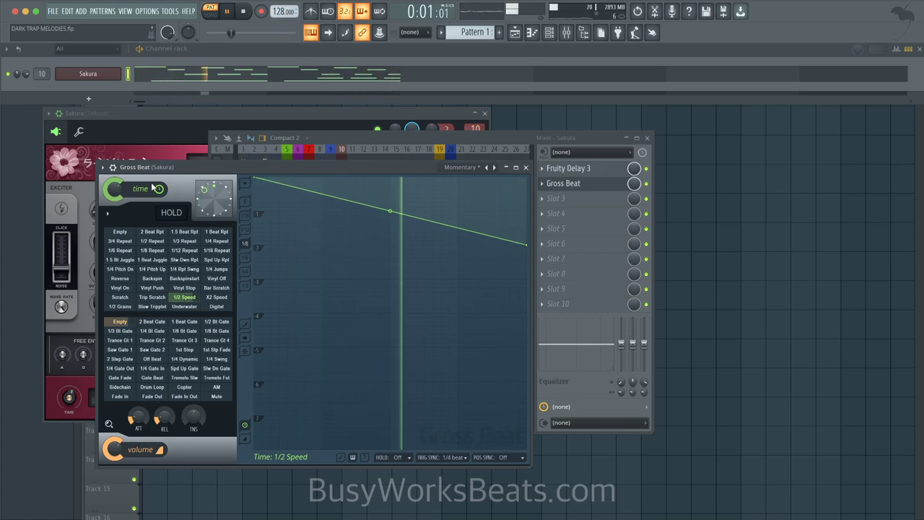
pyautogui.moveTo(114, 189); pyautogui.dragTo(114, 229)
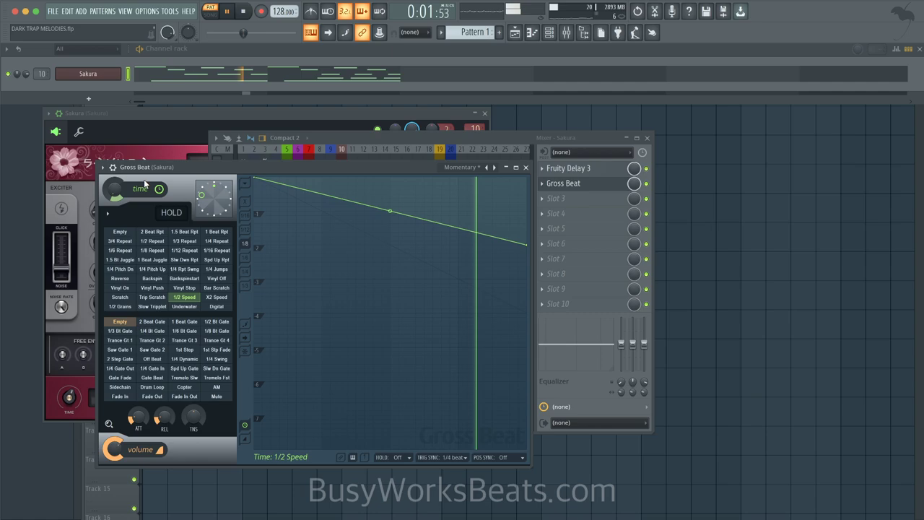
# Stop playback, reset Gross Beat's time effect to Empty, and apply the 1 Beat Gate volume preset
pyautogui.press('space')
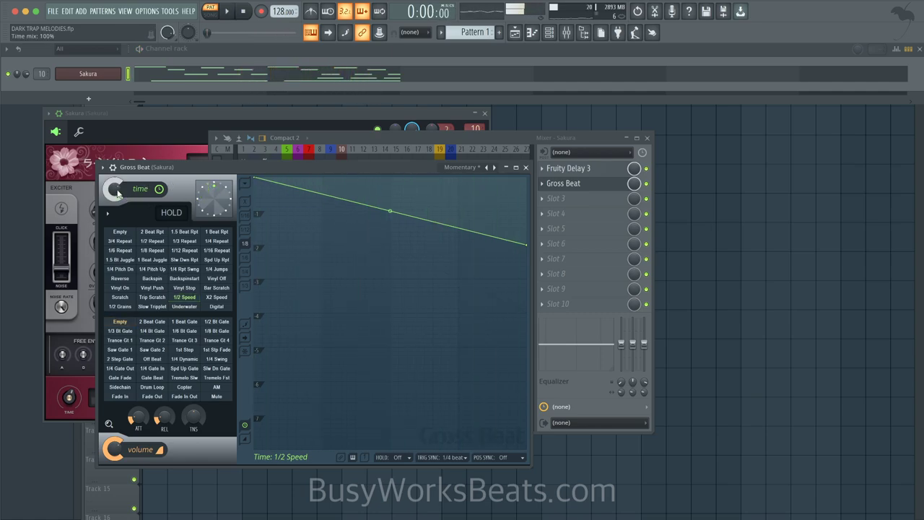
pyautogui.click(122, 233)
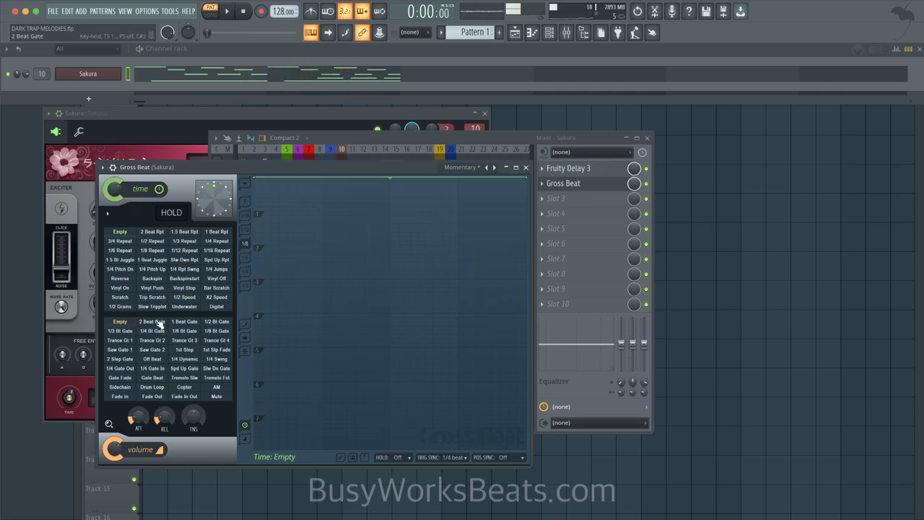
pyautogui.click(184, 322)
# While playing, add smoothing and lower the gate's volume mix to about 38%
pyautogui.press('space')
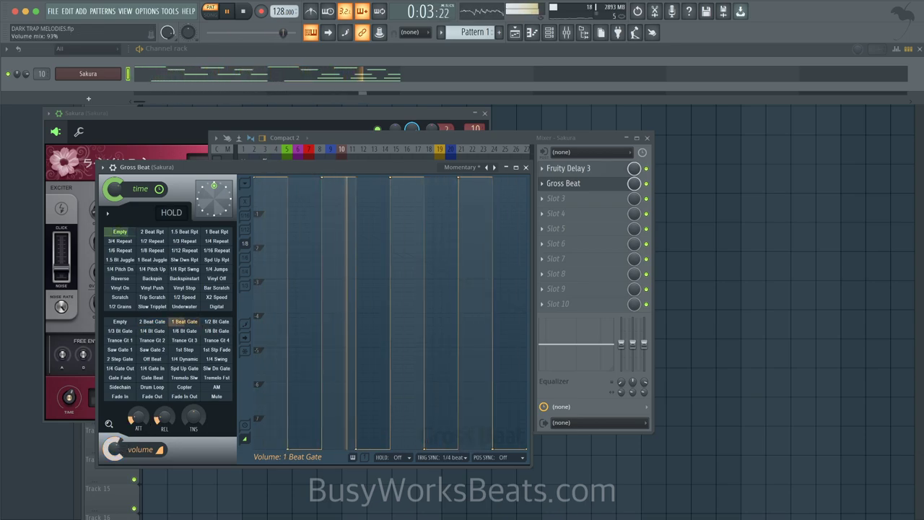
pyautogui.moveTo(283, 32); pyautogui.dragTo(242, 33)
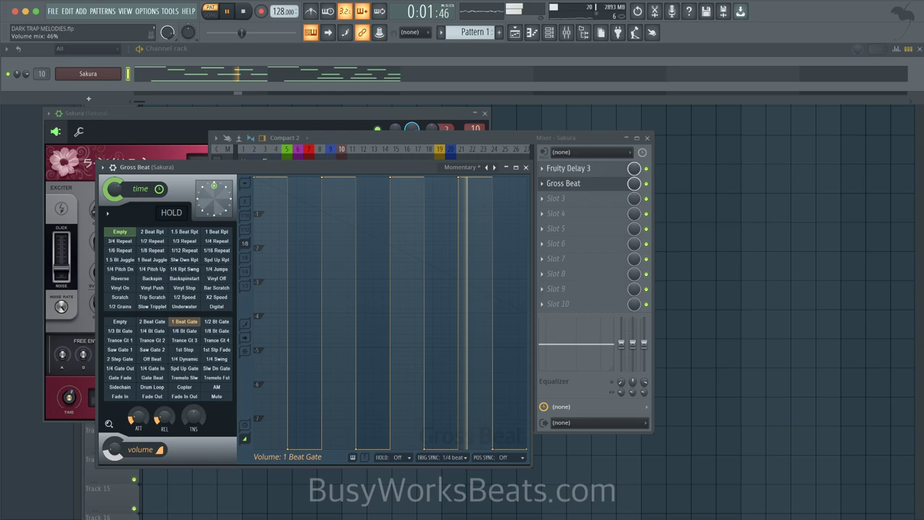
pyautogui.moveTo(113, 449); pyautogui.dragTo(165, 428)
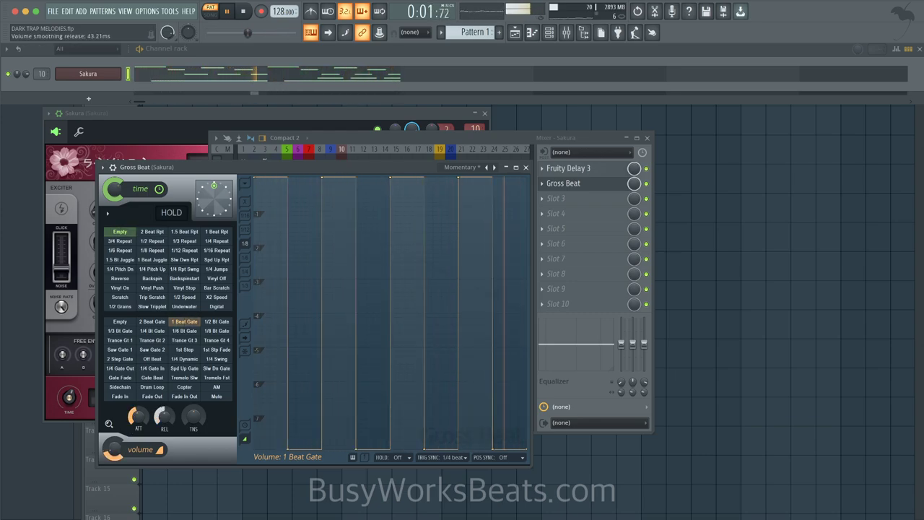
pyautogui.moveTo(114, 449); pyautogui.dragTo(114, 462)
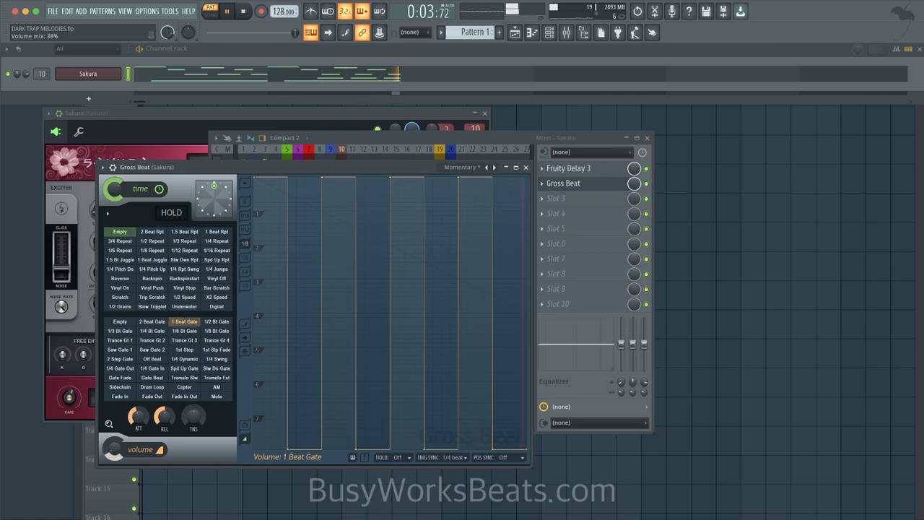
# Stop playback and bring the mixer in front of Gross Beat, then focus the channel rack
pyautogui.press('space')
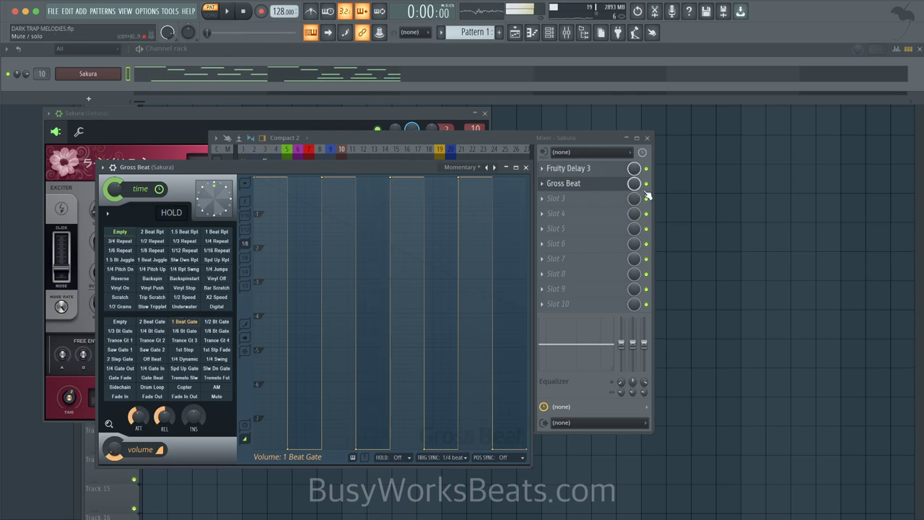
pyautogui.click(642, 190)
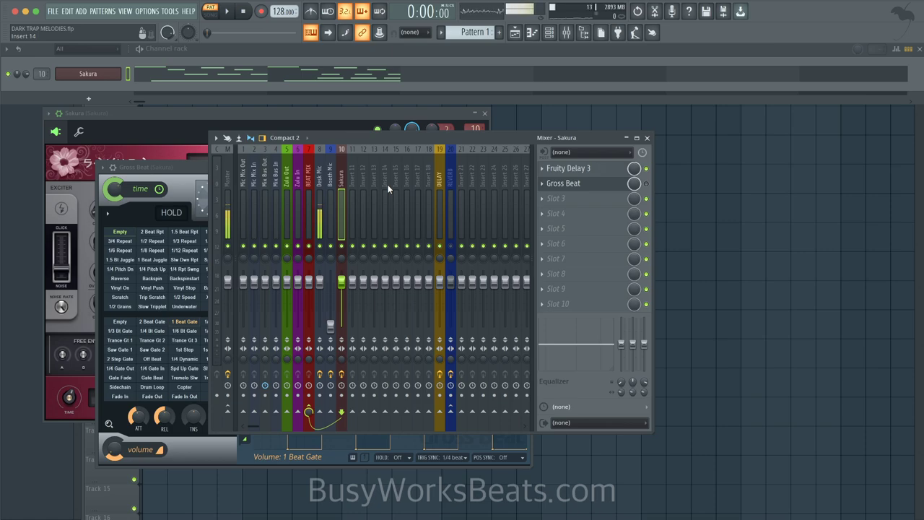
pyautogui.click(426, 86)
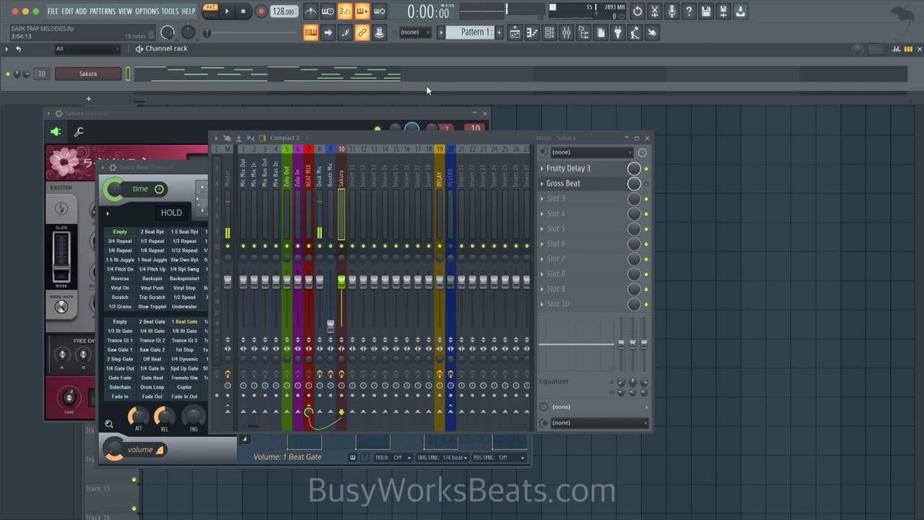